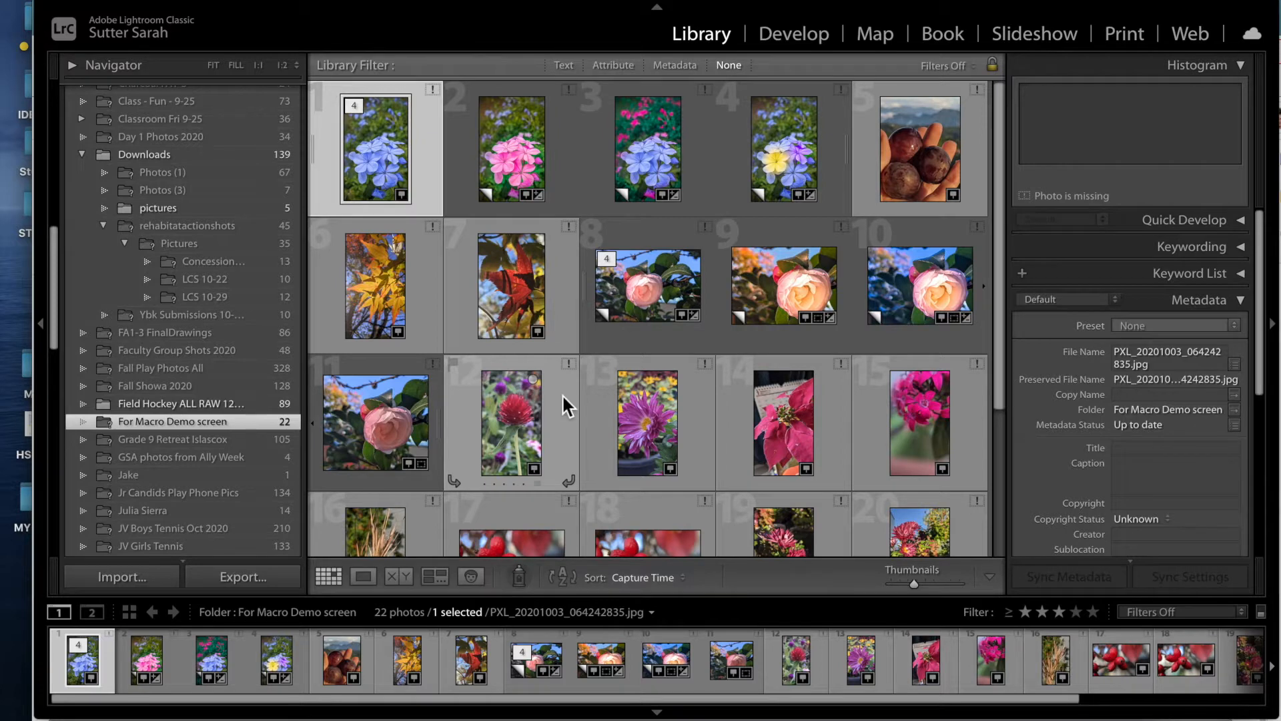
- Look through the folder's photo thumbnails and open the first pink camellia photo in Develop
scroll(562, 393, down, 2)
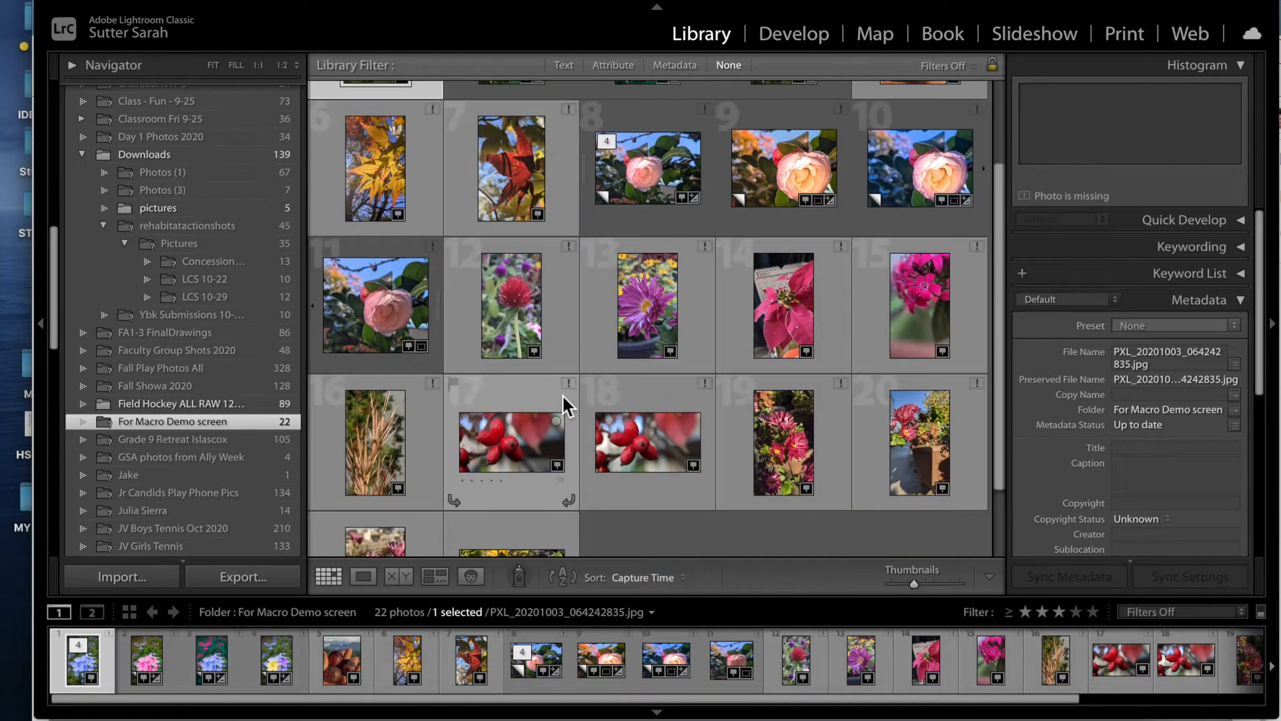
scroll(619, 529, down, 1)
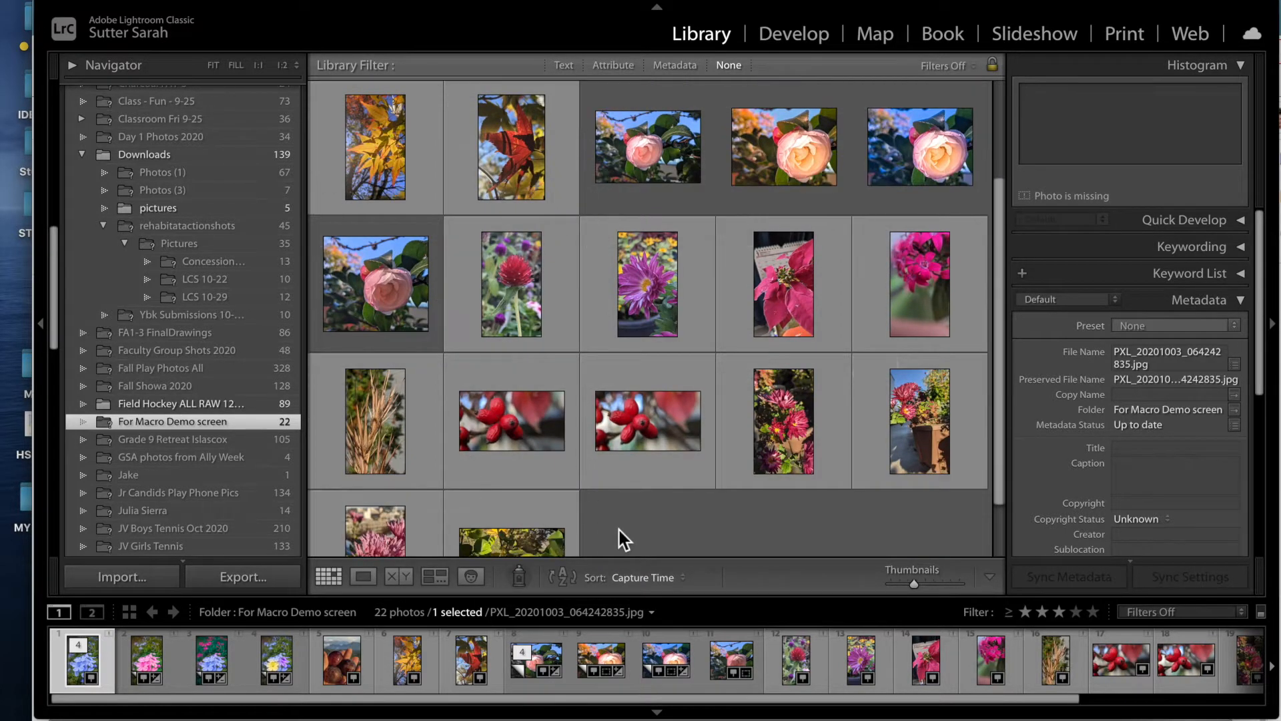
scroll(619, 530, down, 1)
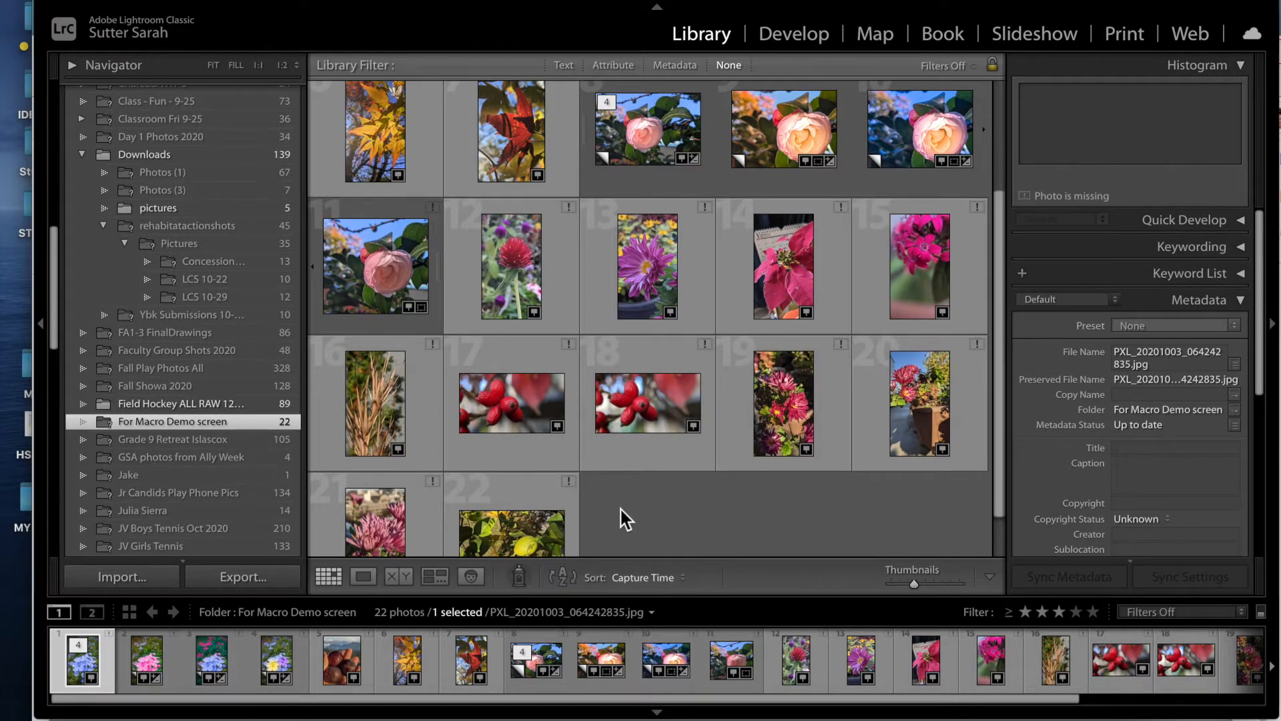
scroll(620, 519, up, 1)
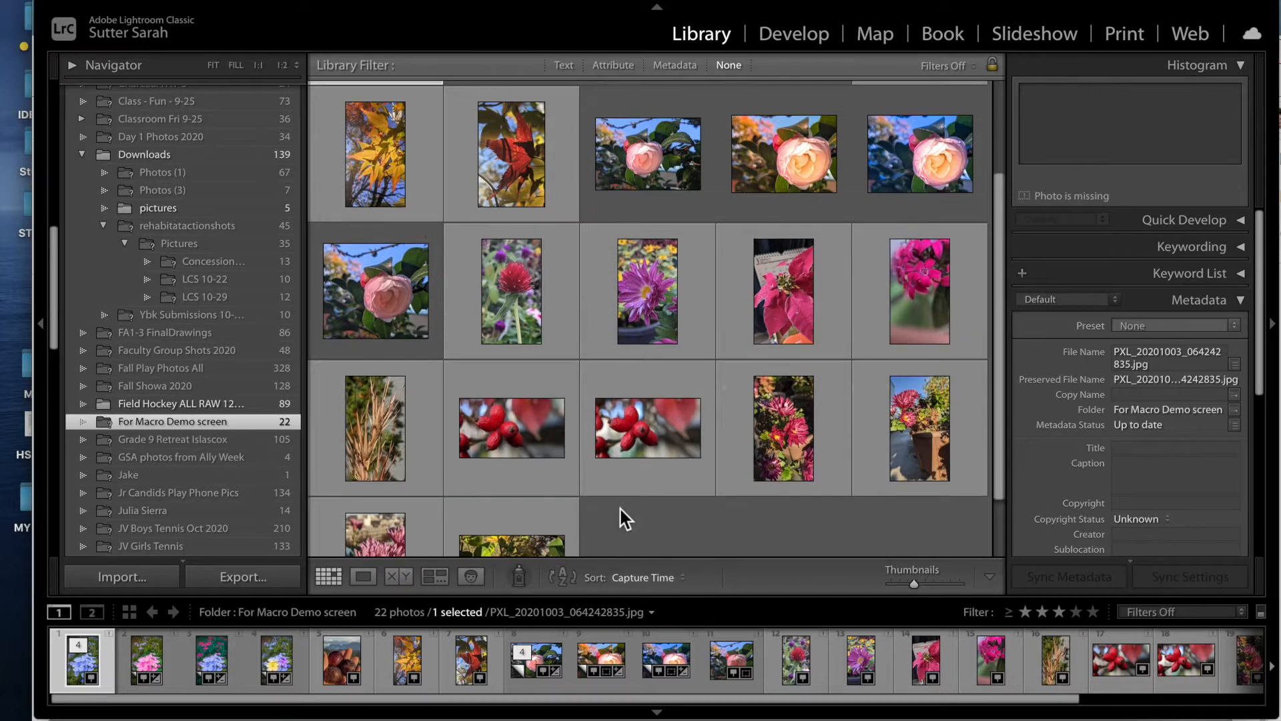
scroll(621, 510, up, 4)
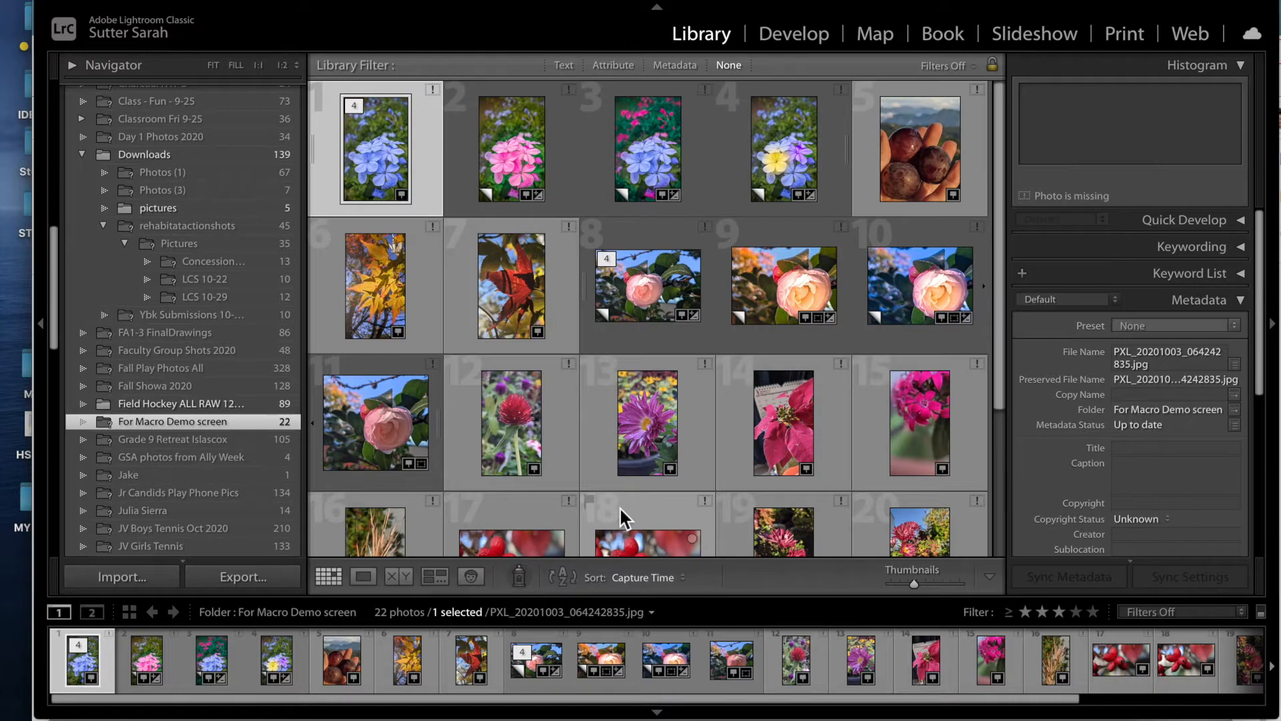
double_click(659, 288)
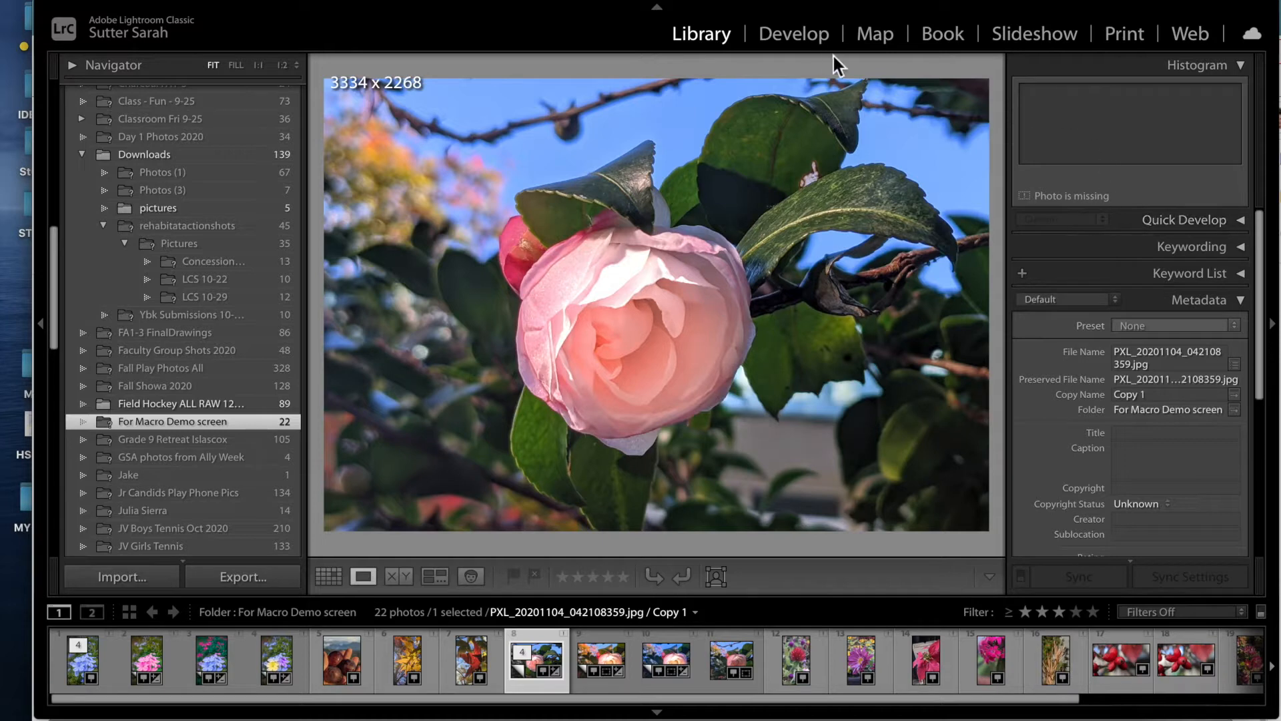
click(794, 36)
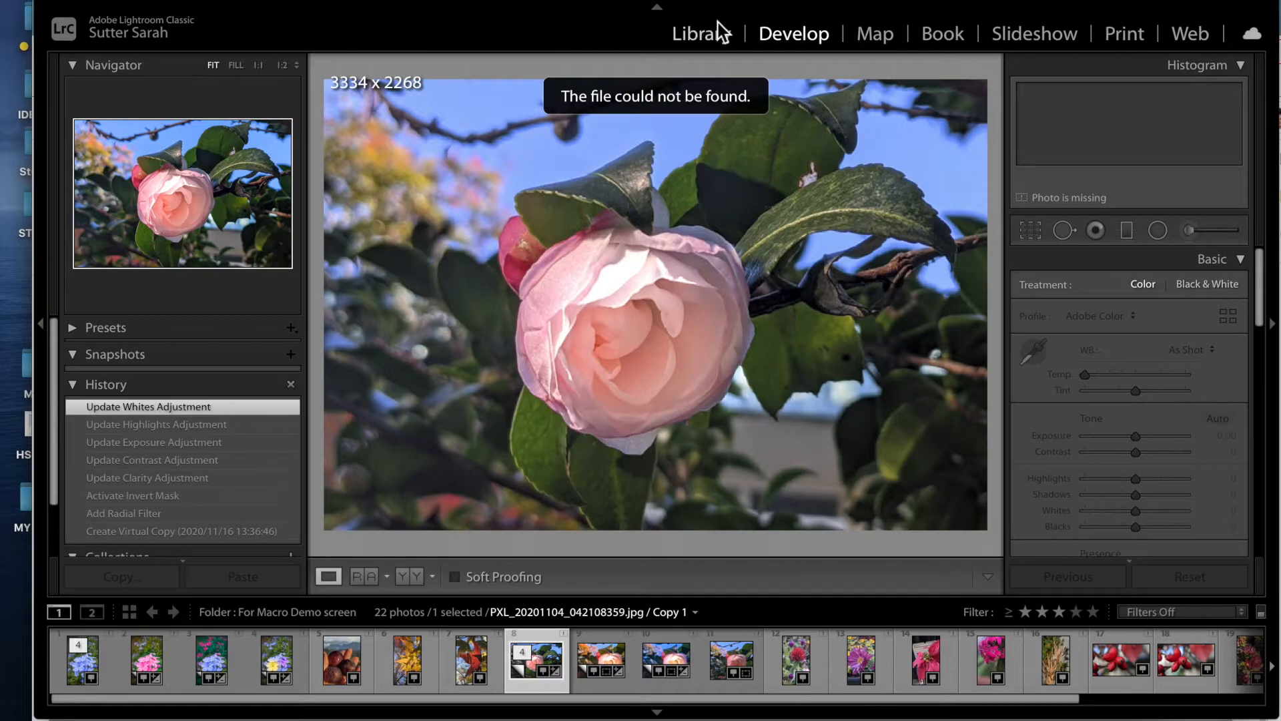
- Relink the missing "For Macro Demo screen" folder in the Library by searching for "for macro" and choosing the folder in ClassMeets
click(714, 42)
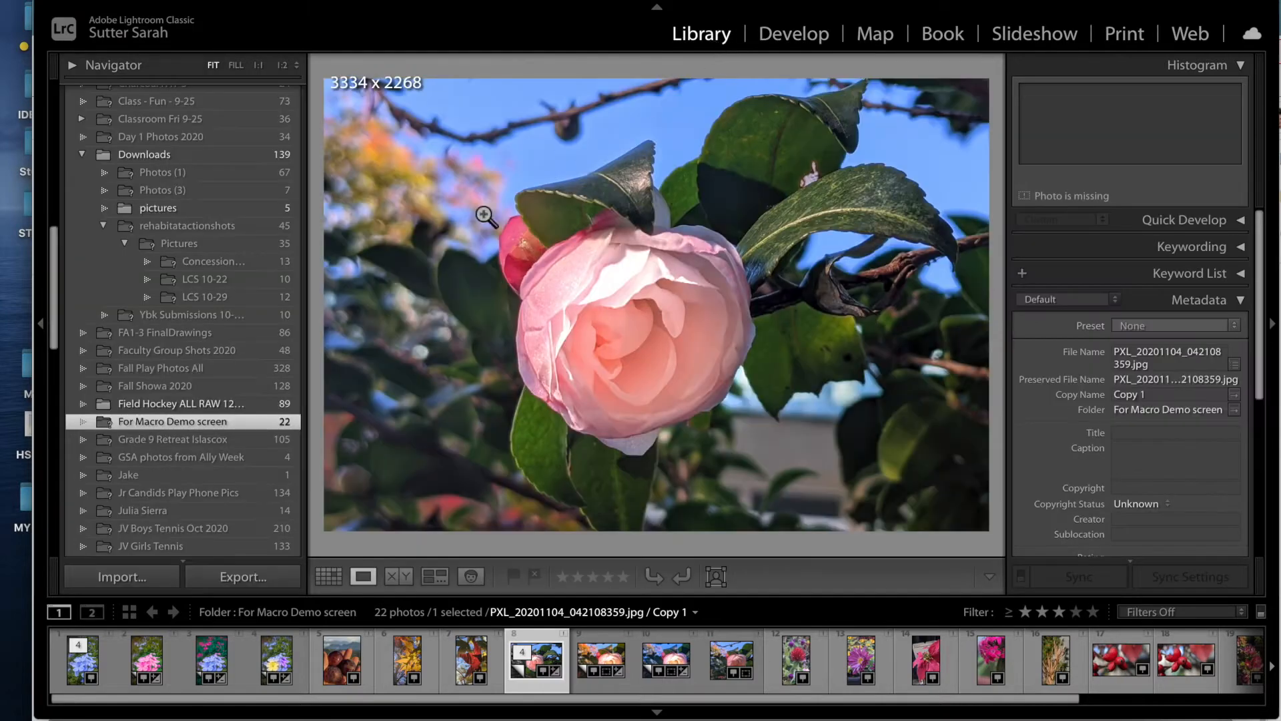
right_click(143, 421)
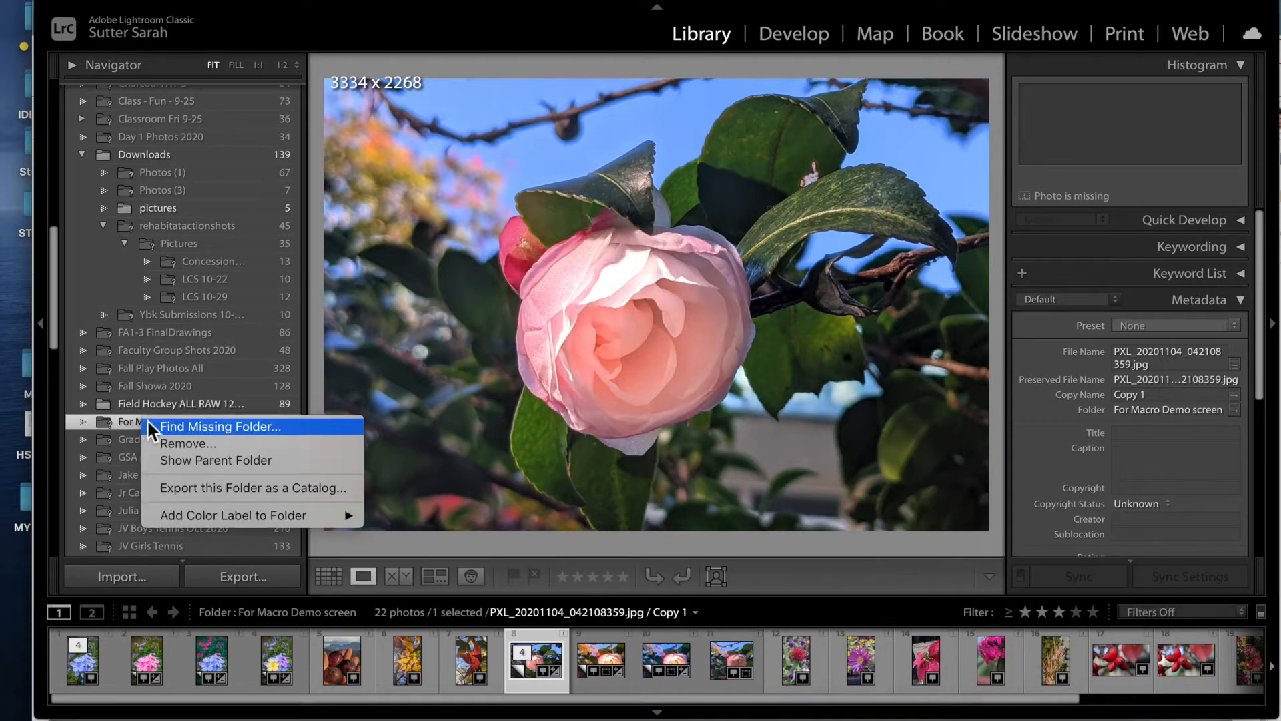
click(225, 427)
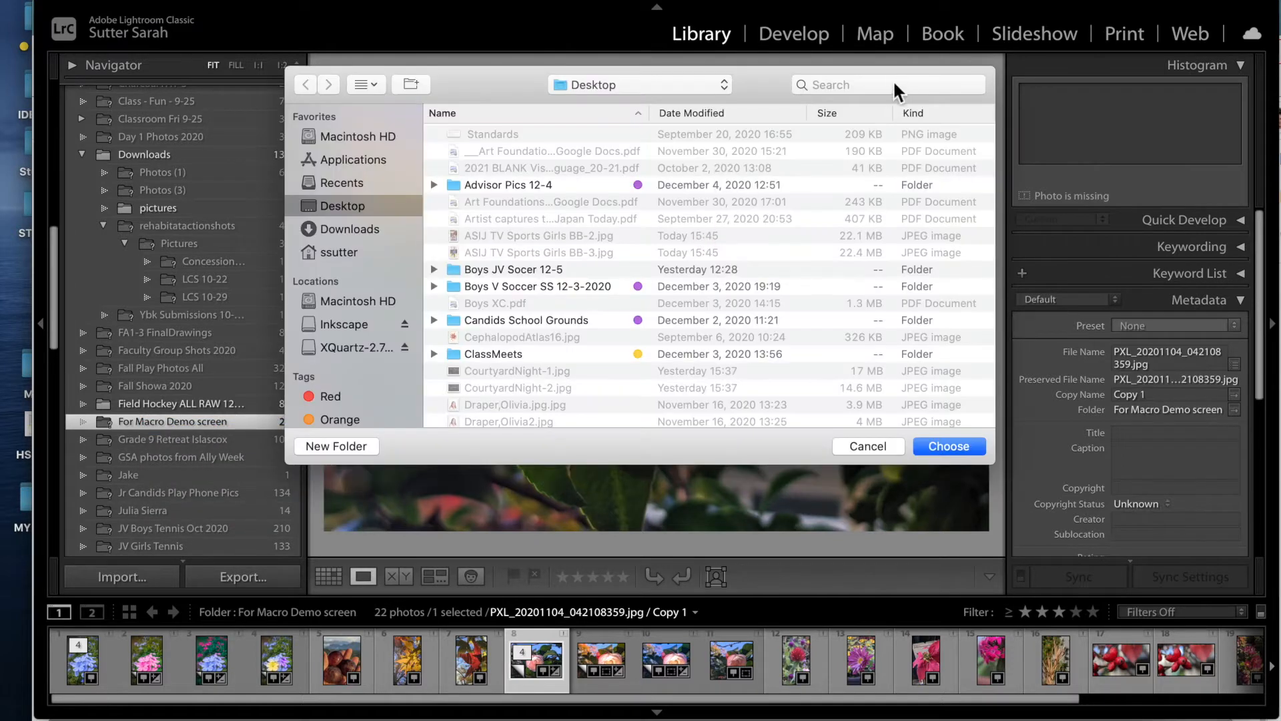
click(891, 88)
text(for macro)
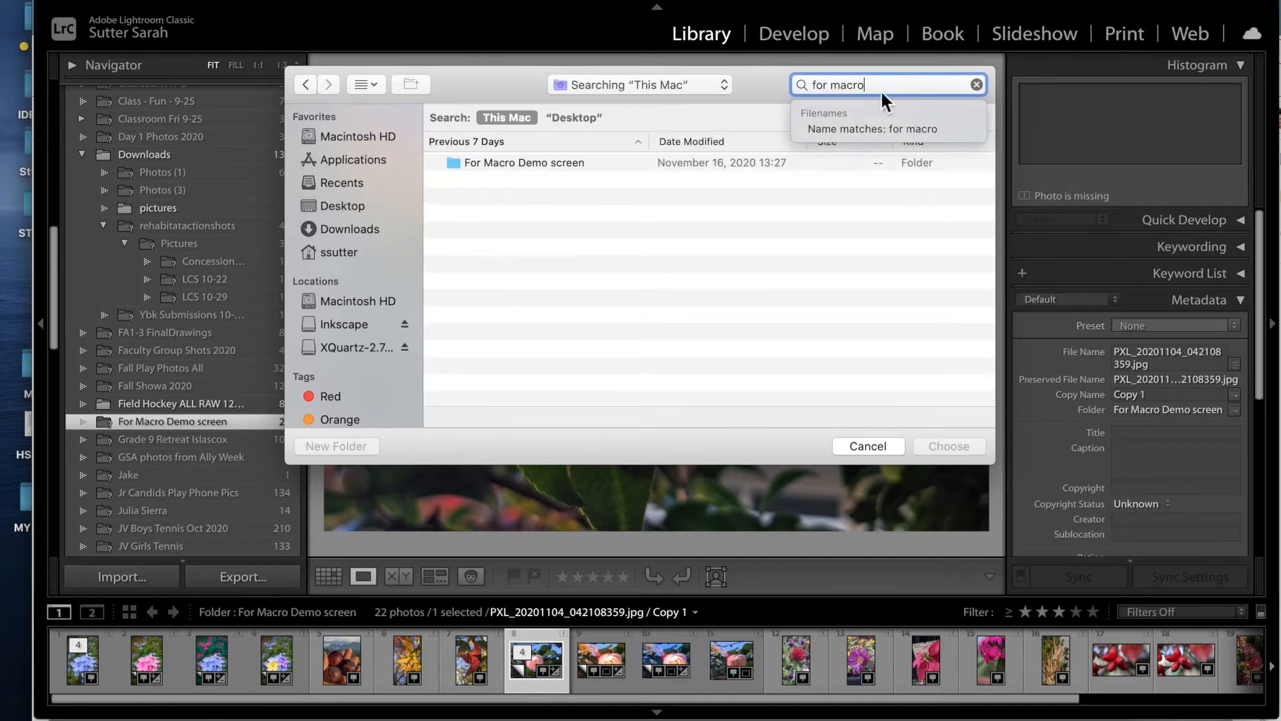
click(606, 163)
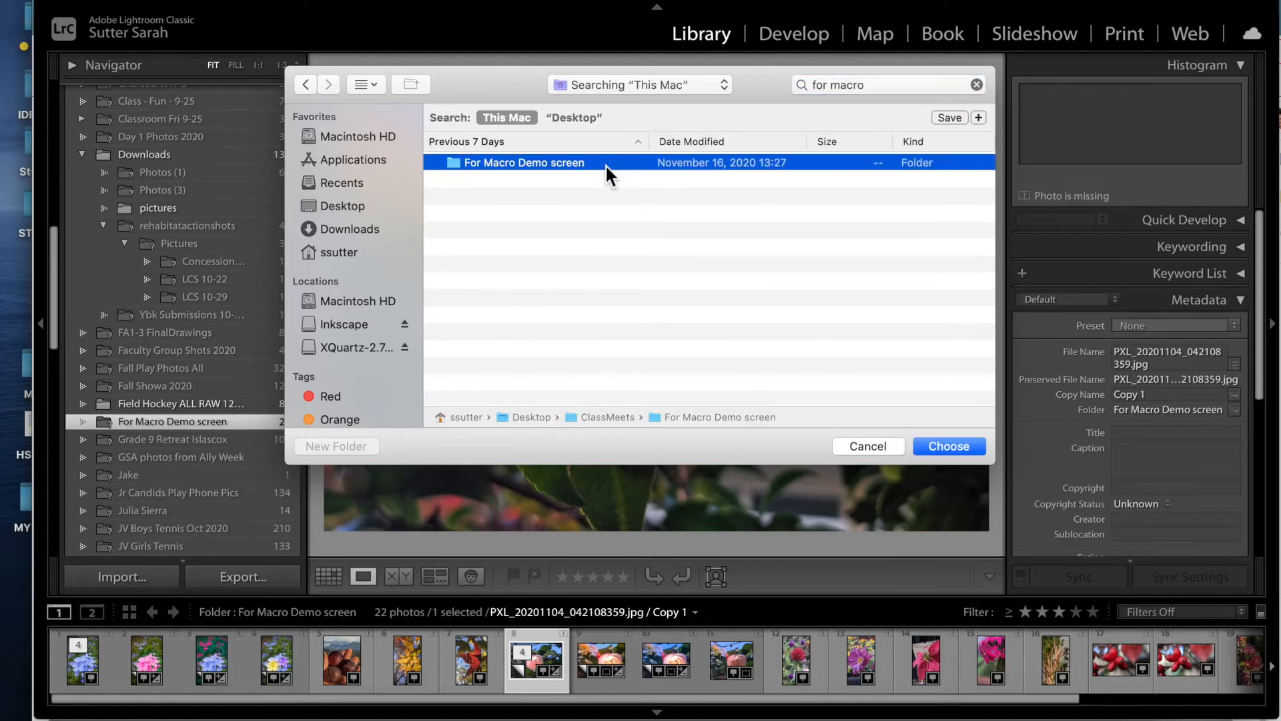
click(955, 446)
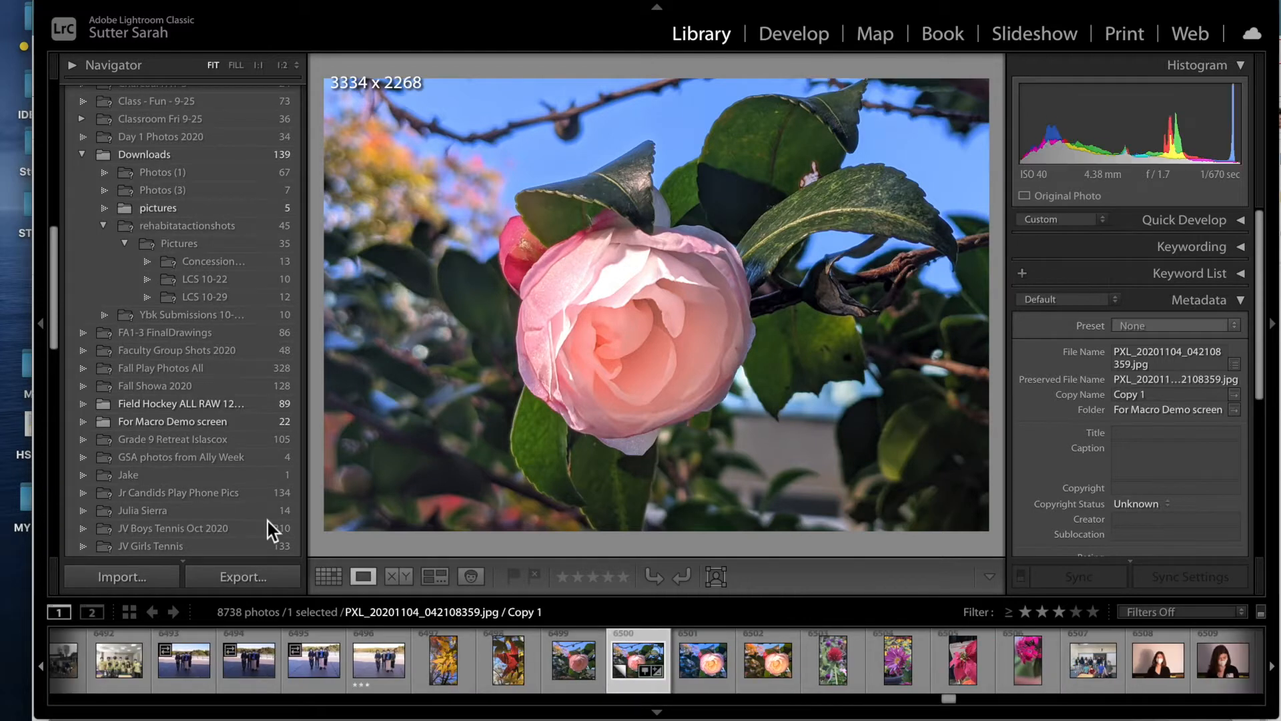
- Reopen the "For Macro Demo screen" folder, go through the camellia versions in Develop and select the original photo
click(212, 424)
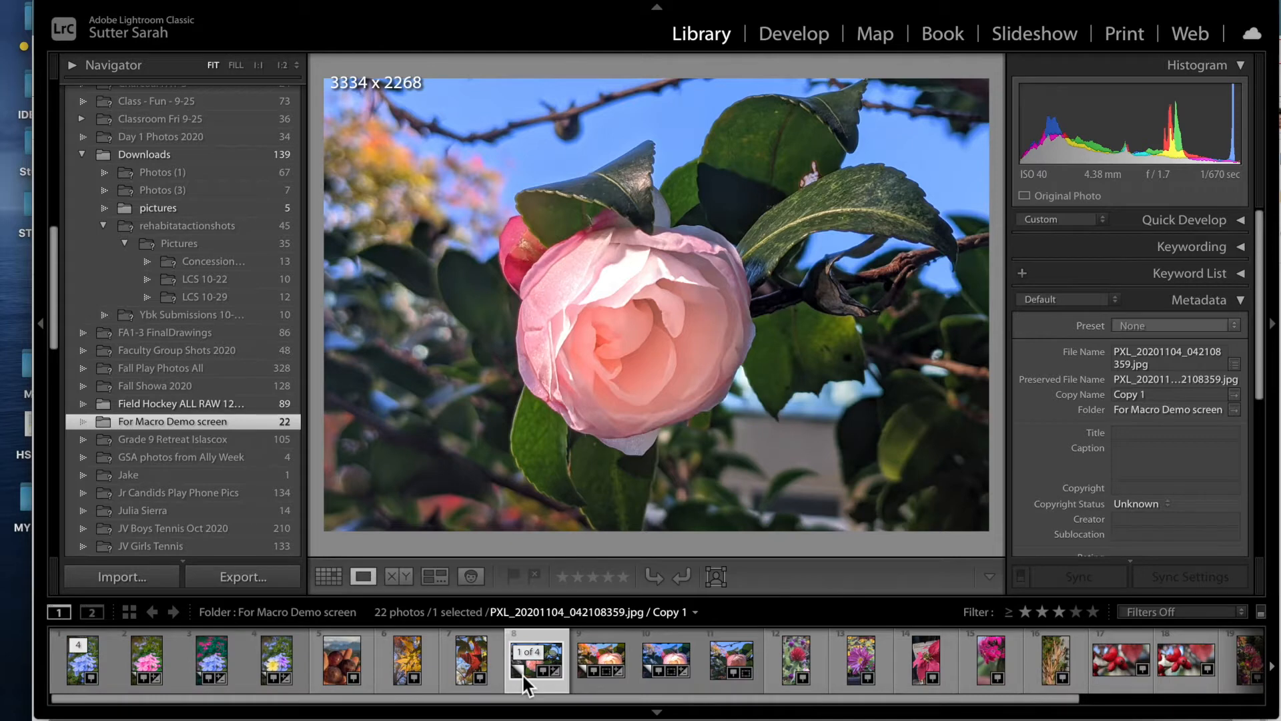
click(806, 38)
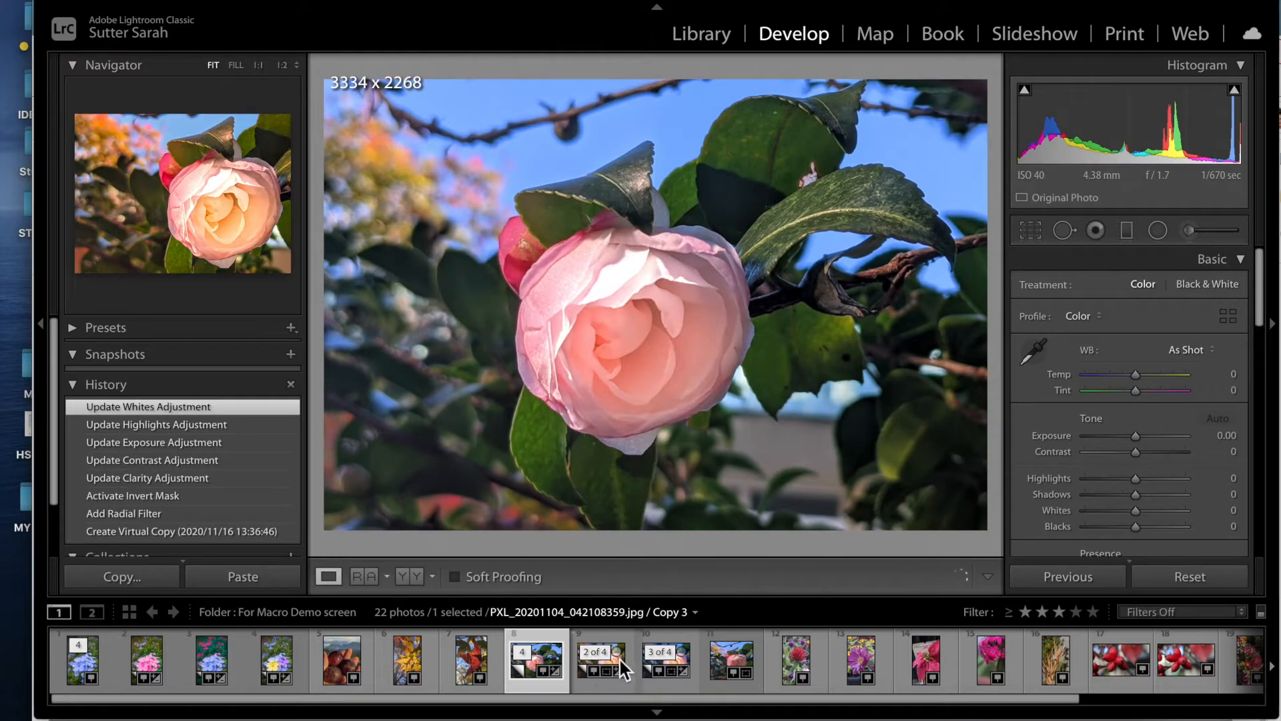
click(621, 690)
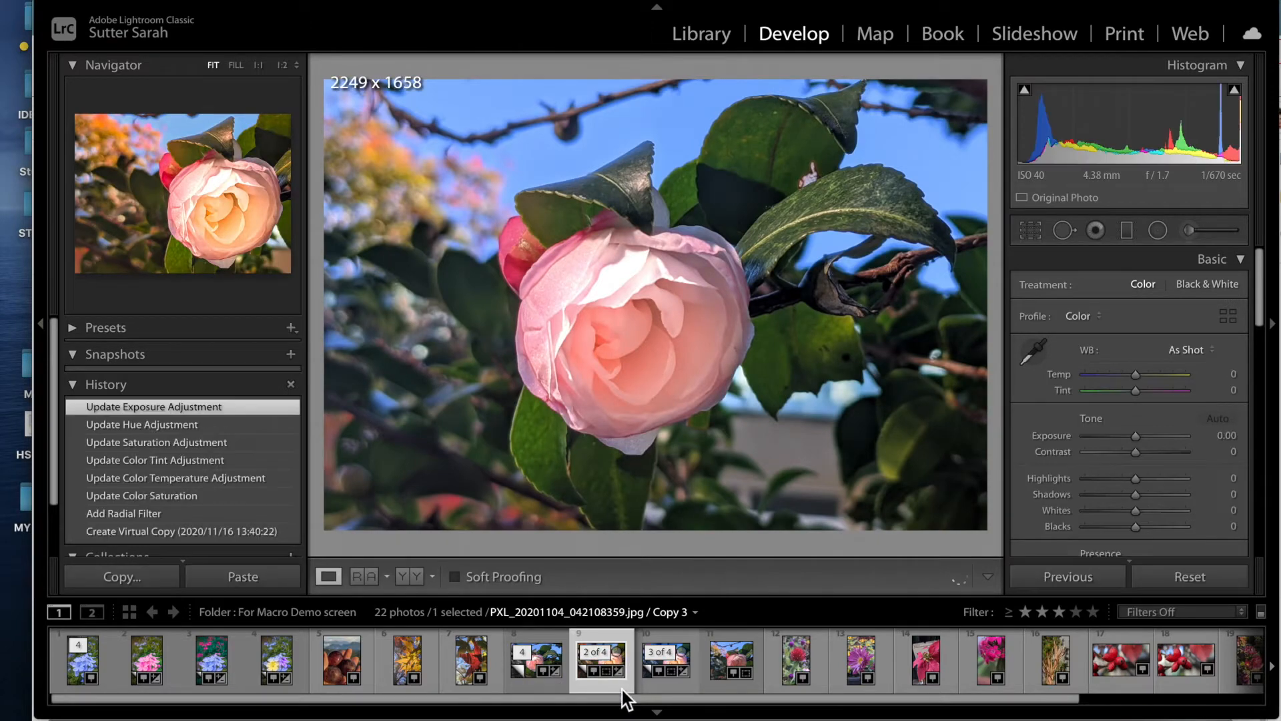
key(Right)
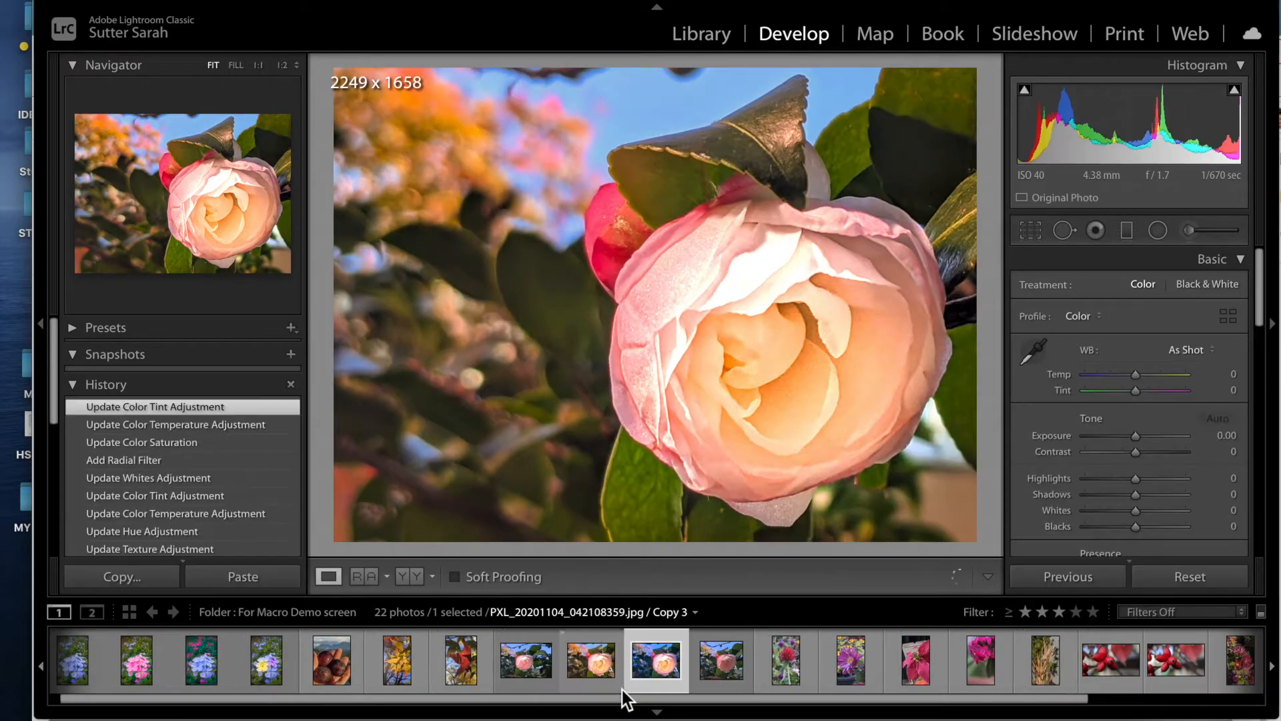
key(Right)
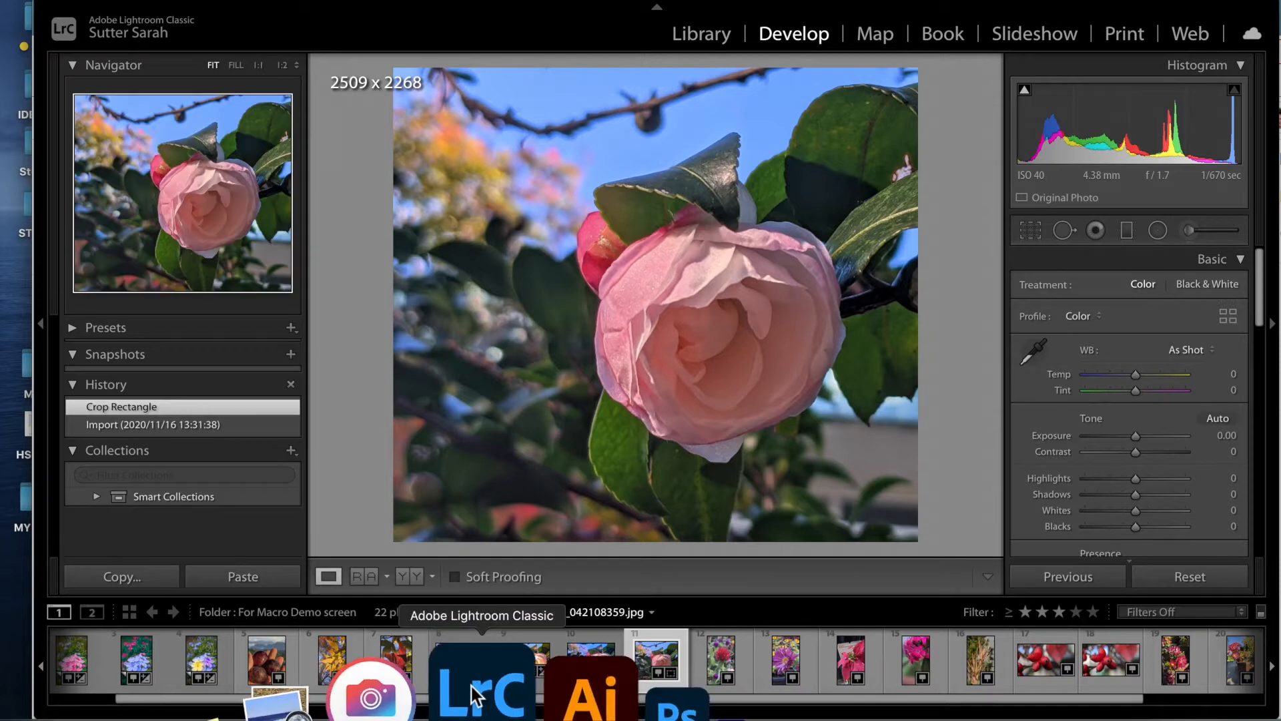
click(474, 679)
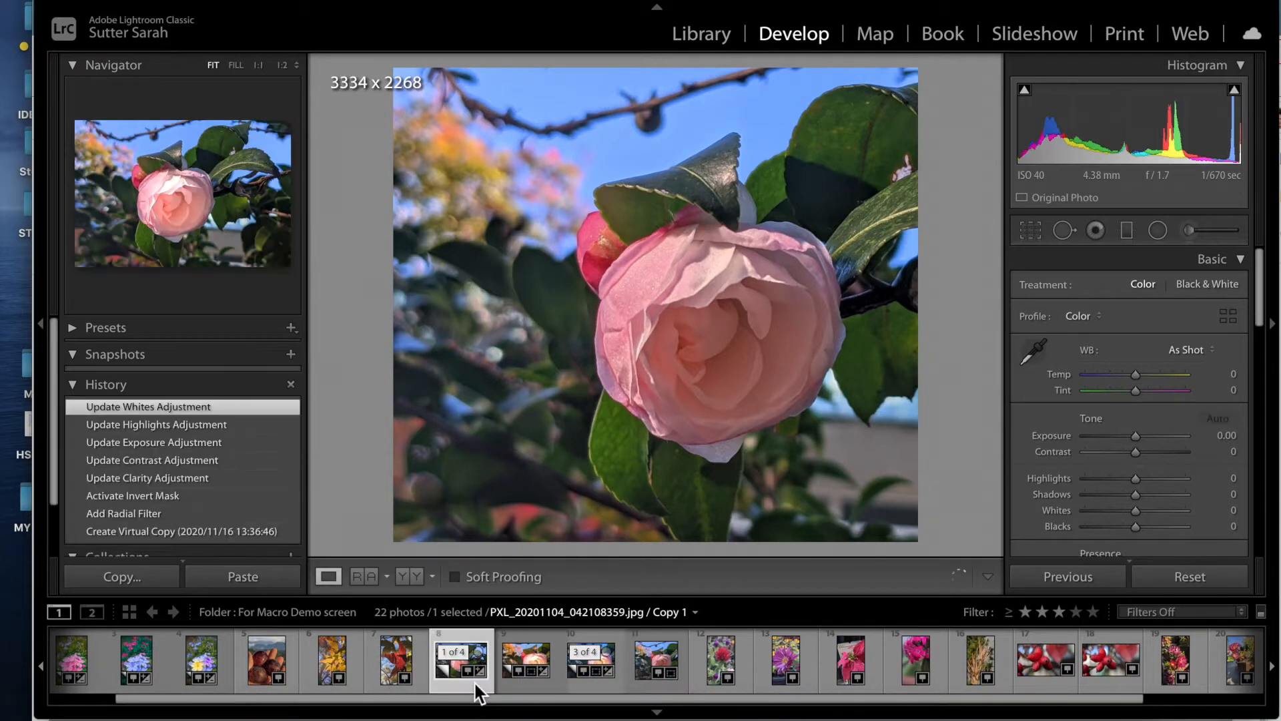
click(655, 680)
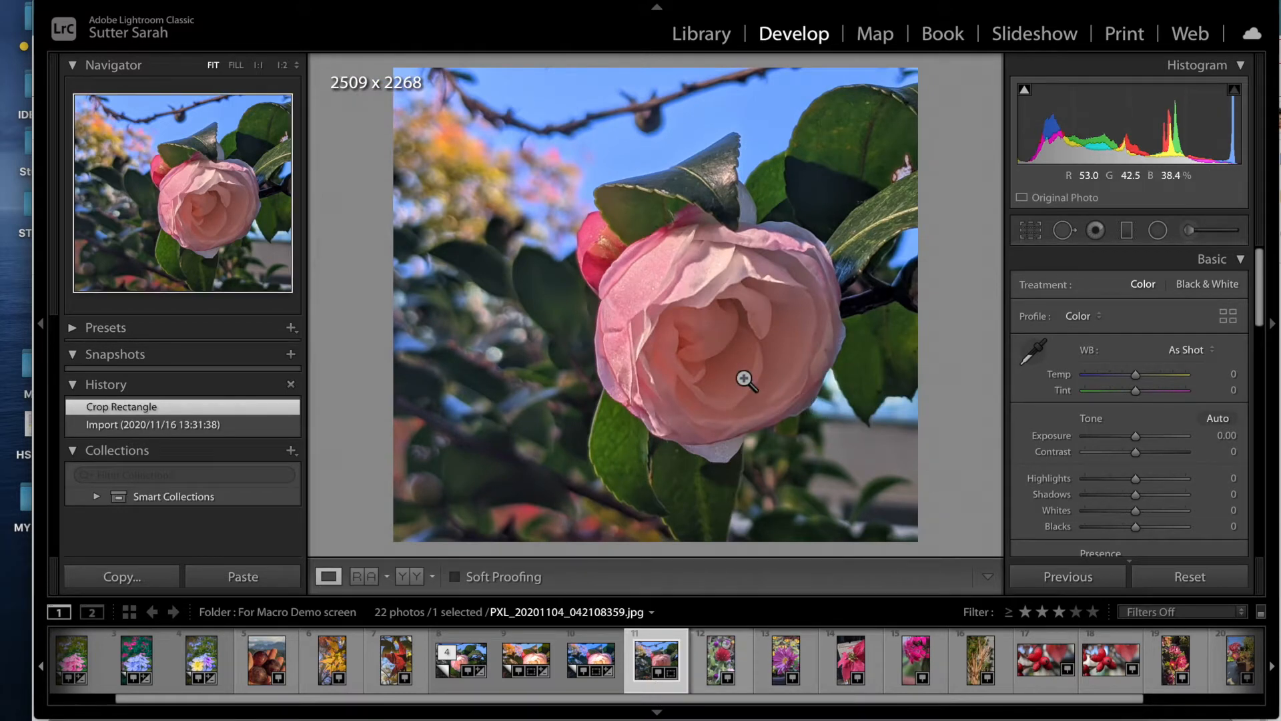
- Start cropping the original camellia photo and open the custom aspect ratio entry
click(1036, 229)
click(1037, 229)
click(1037, 228)
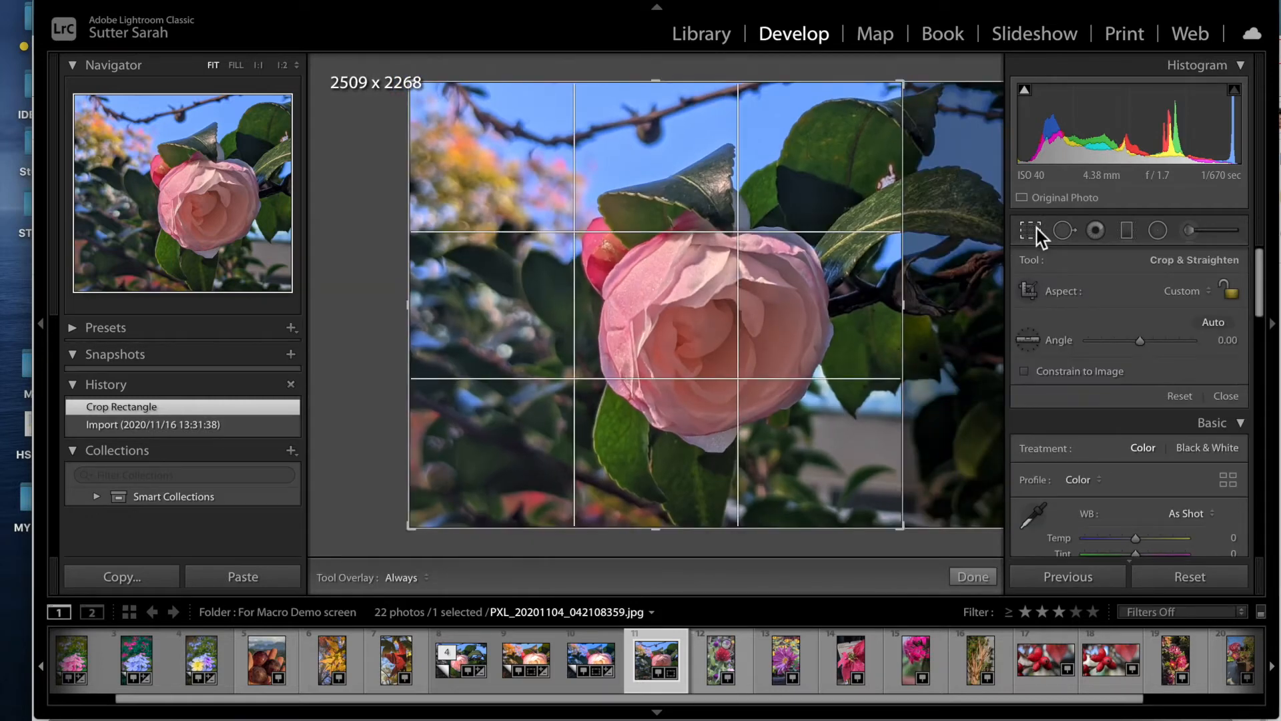
click(1207, 296)
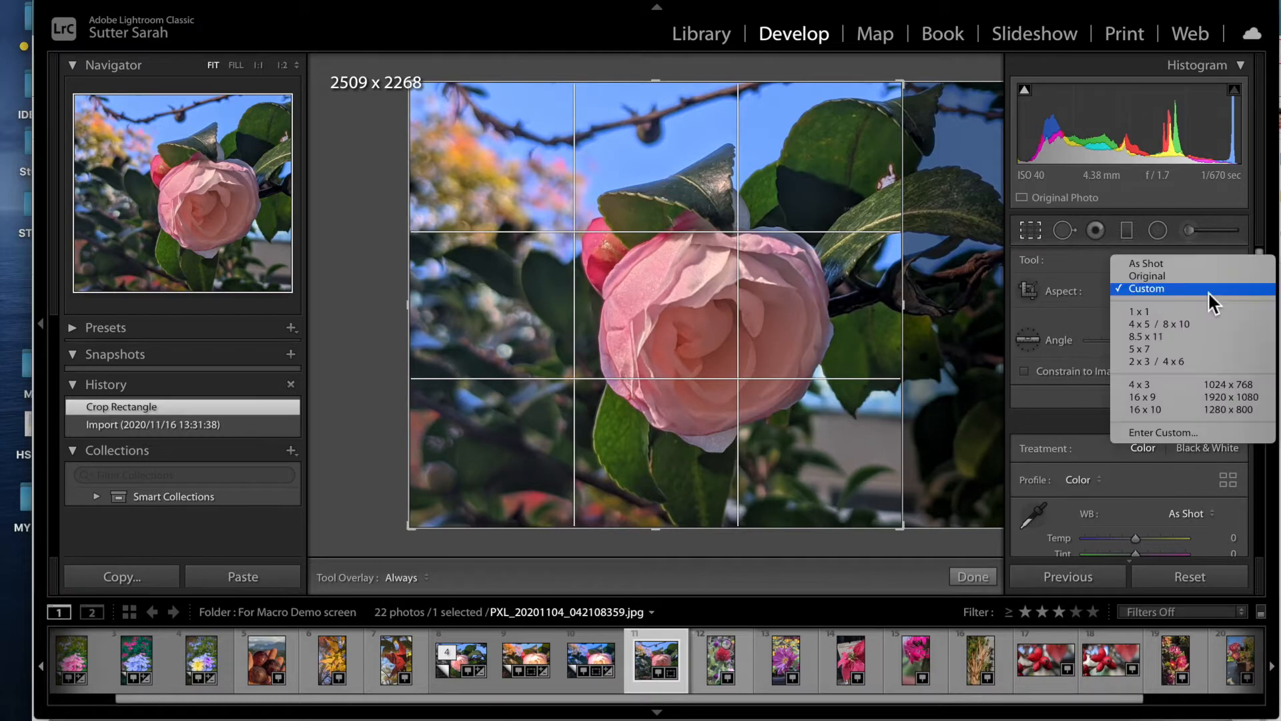
click(1178, 434)
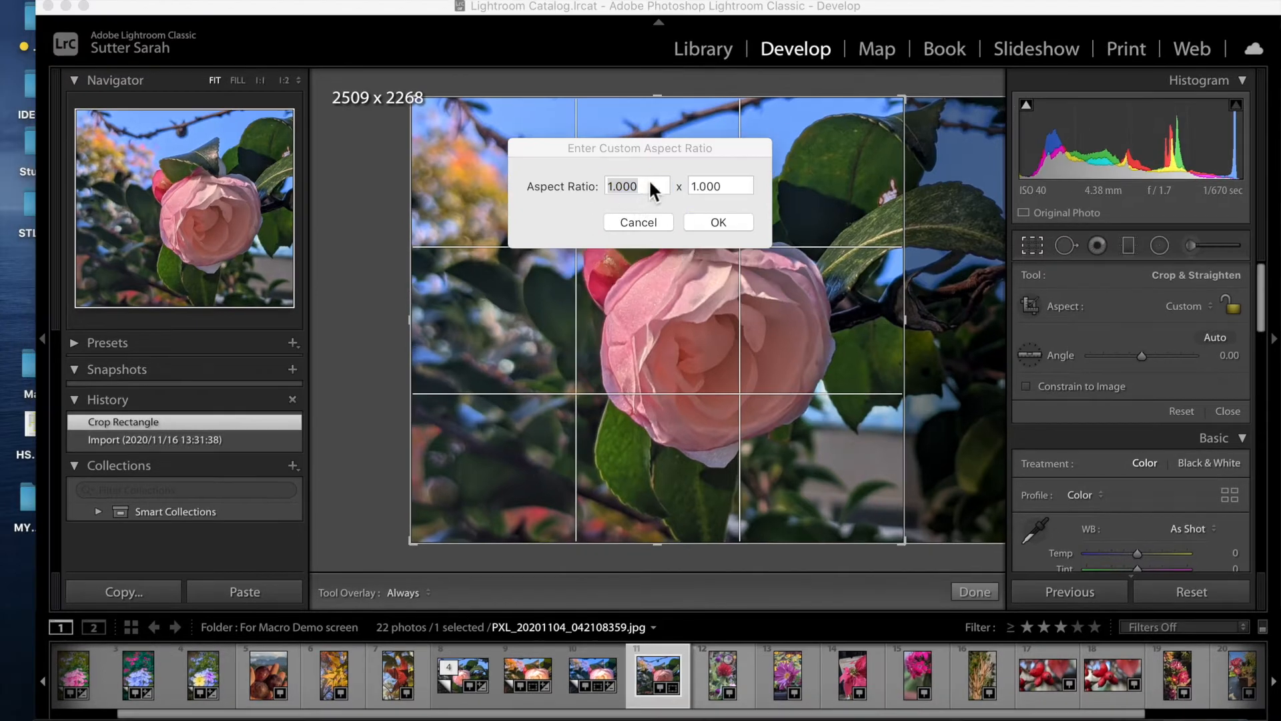
click(651, 188)
text(210)
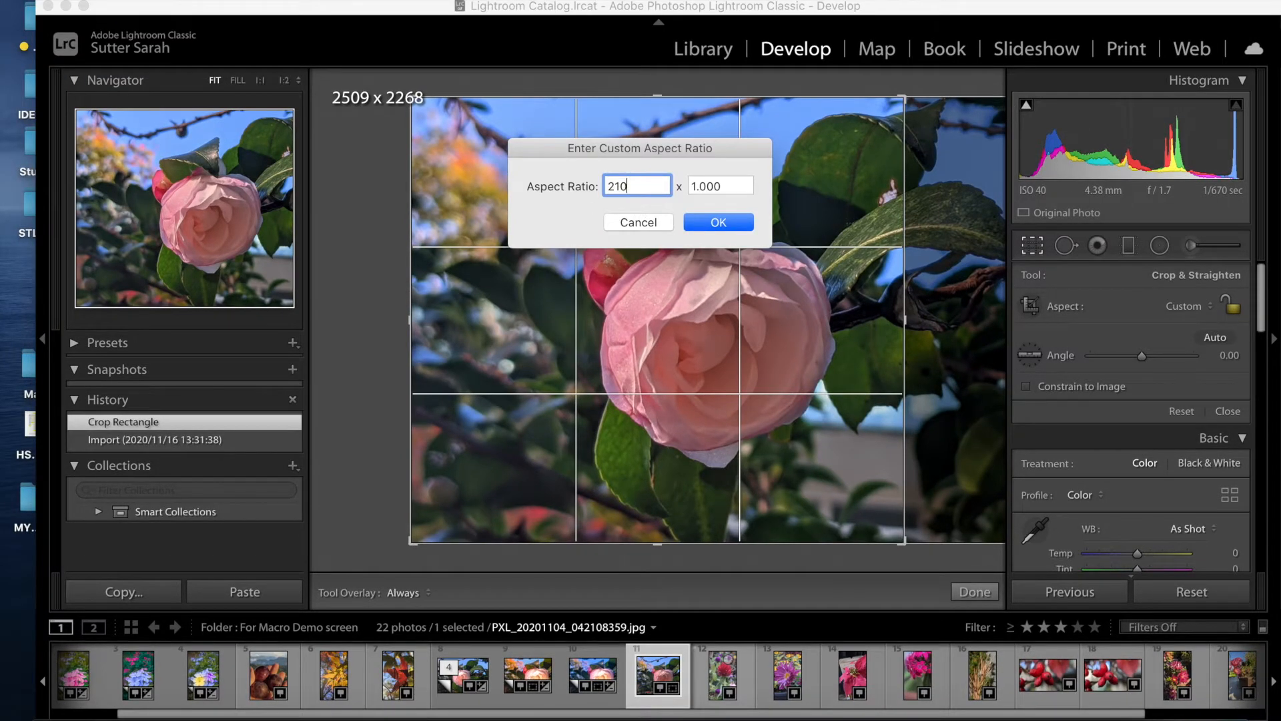
key(Tab)
text(2)
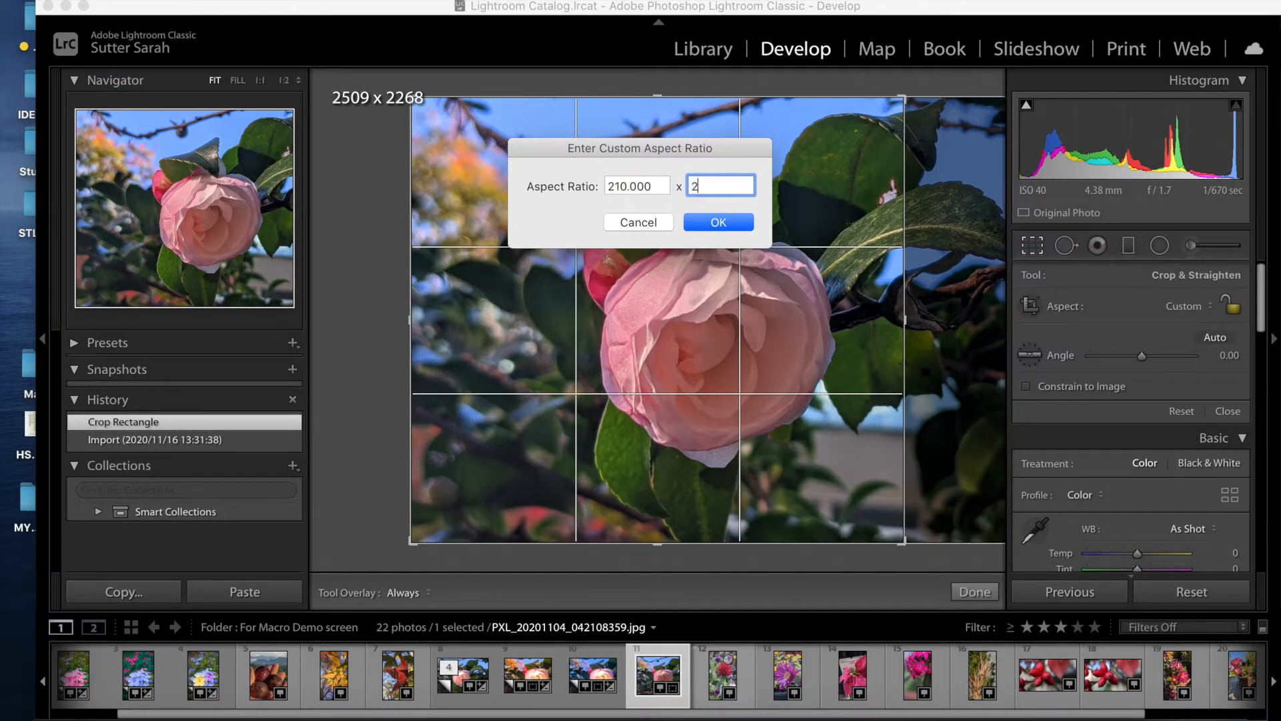
text(97)
- Set the custom crop aspect ratio to 297 x 210 and apply it to the photo
click(636, 187)
text(297)
key(Tab)
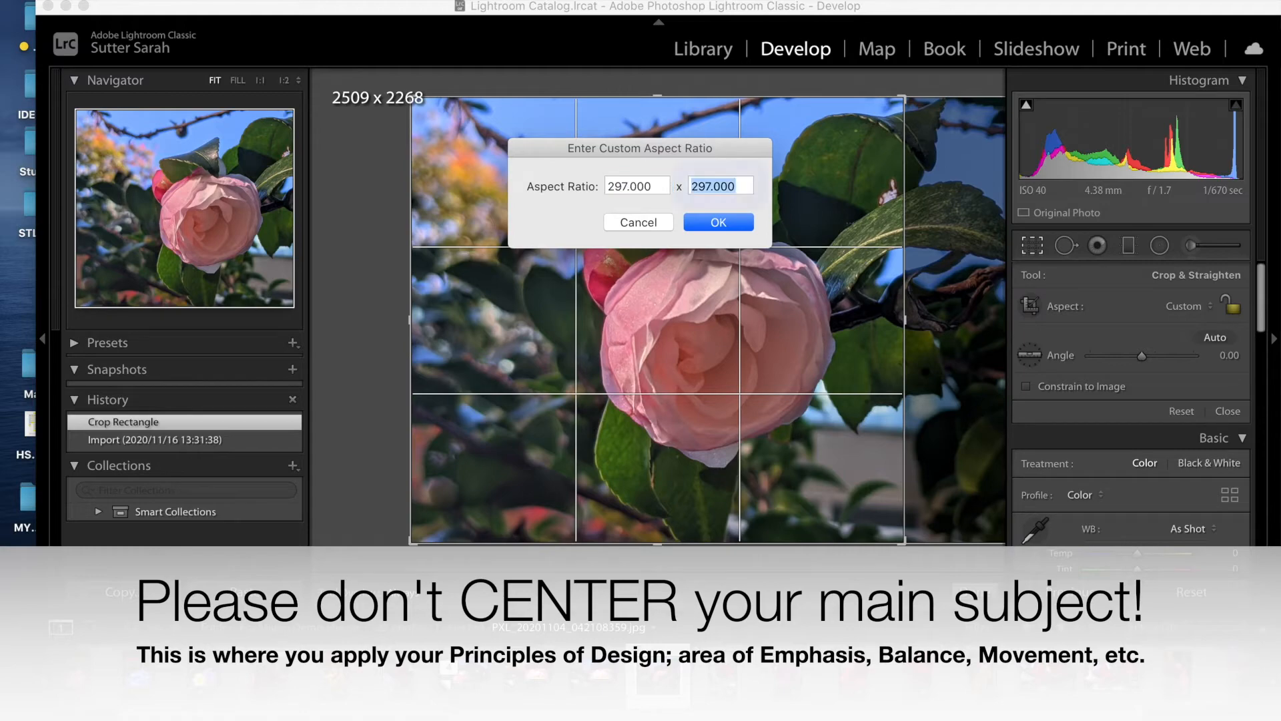
text(210)
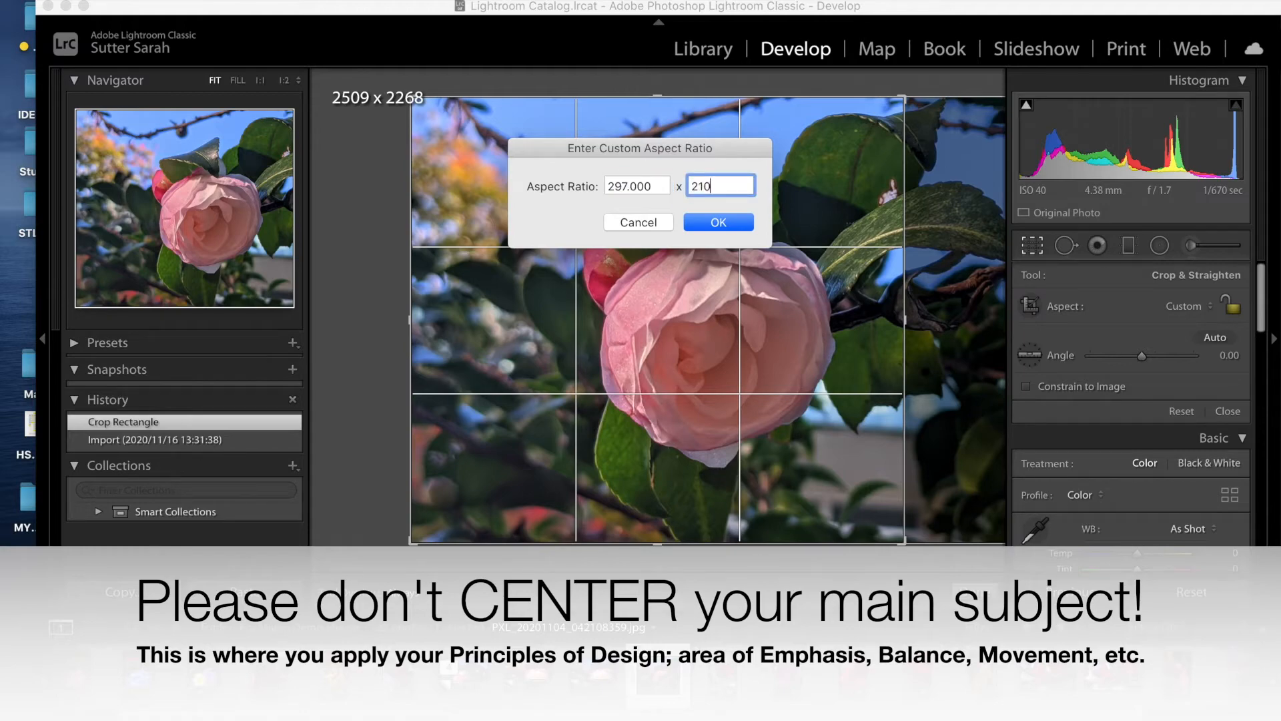
click(719, 224)
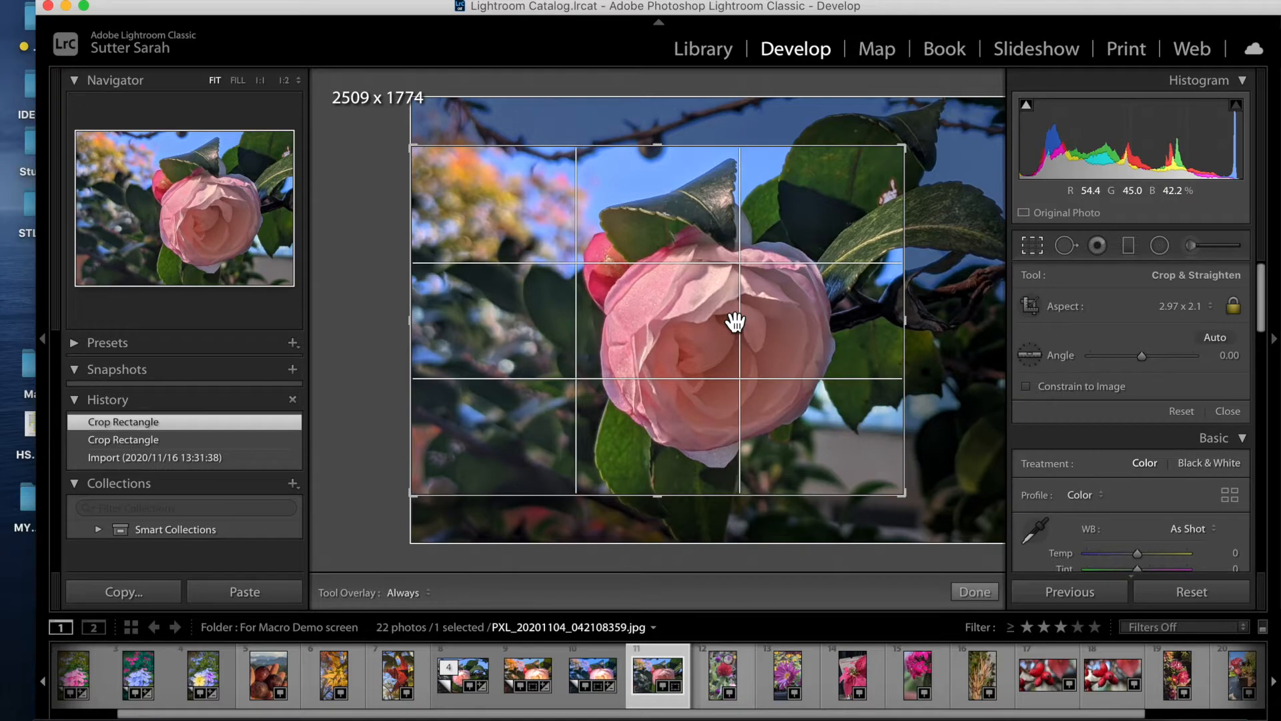
- Reposition the camellia photo within the crop frame and enlarge the crop to about 3038 x 2148 pixels
drag(735, 349, 606, 307)
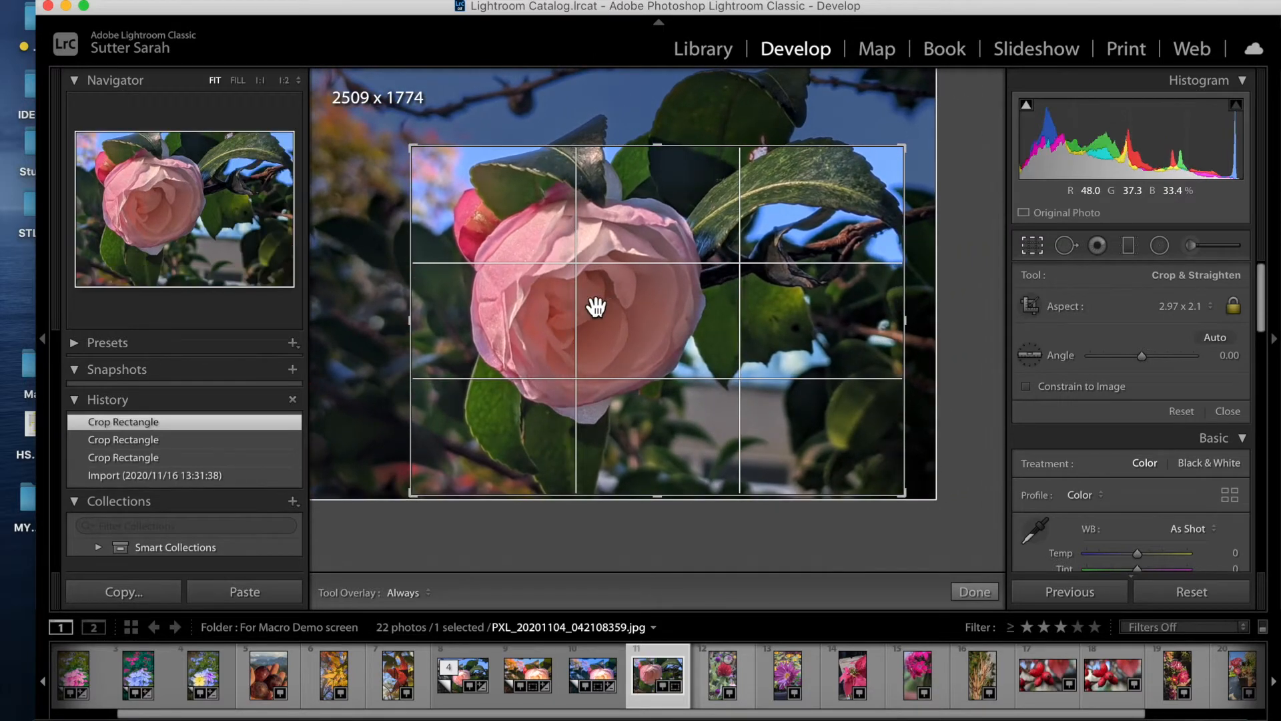
drag(411, 147, 344, 115)
drag(529, 267, 607, 260)
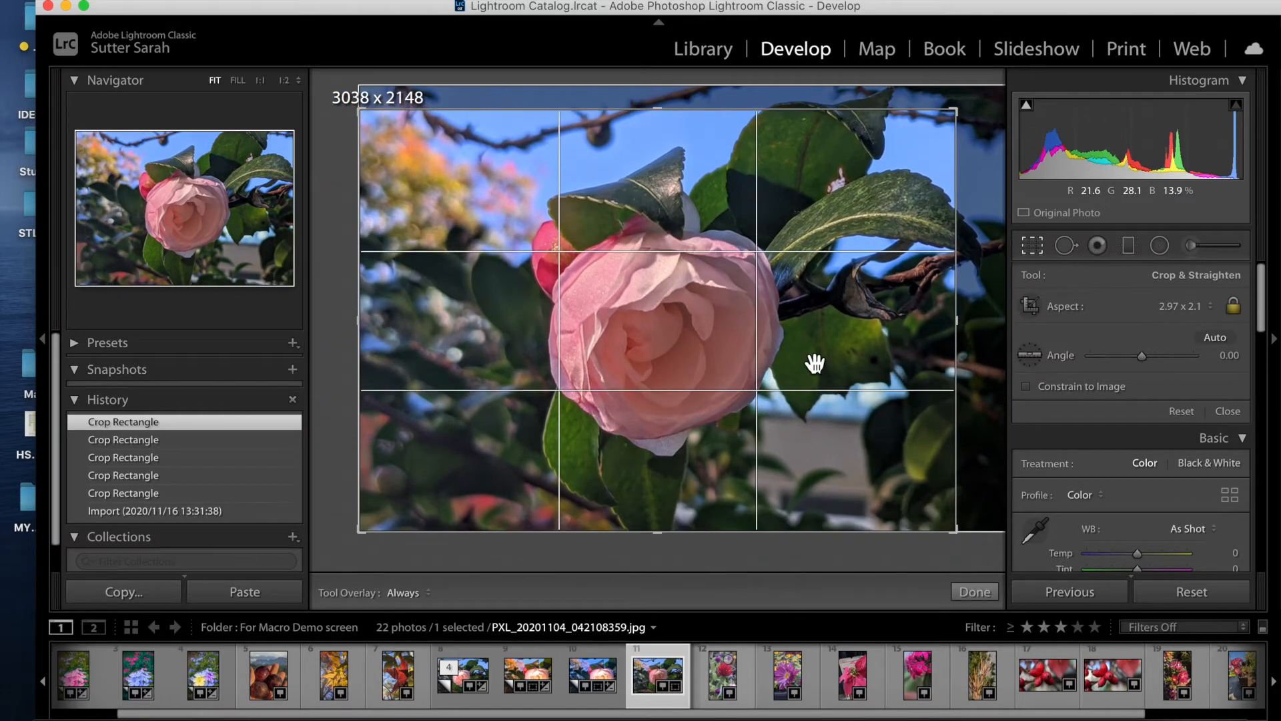
- Choose the Custom crop aspect and refine the crop to about 2514 x 1778 pixels with the camellia off-centre to the left
click(1205, 307)
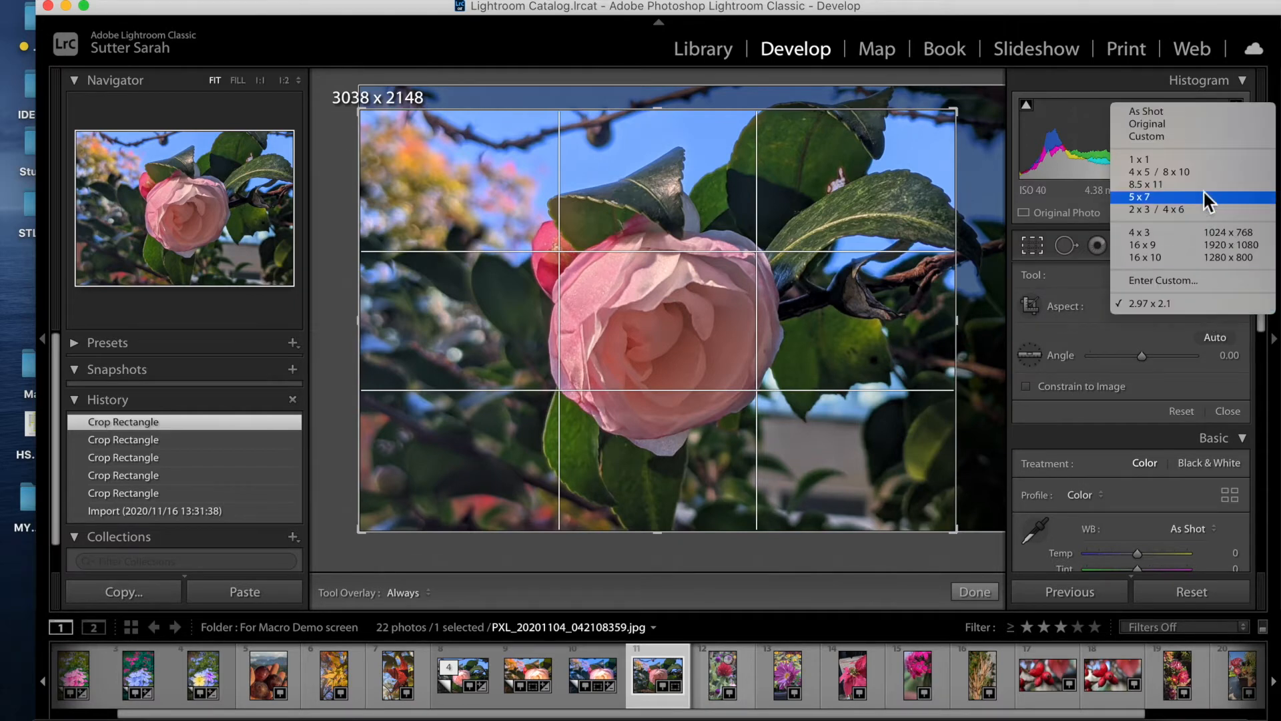
click(1193, 138)
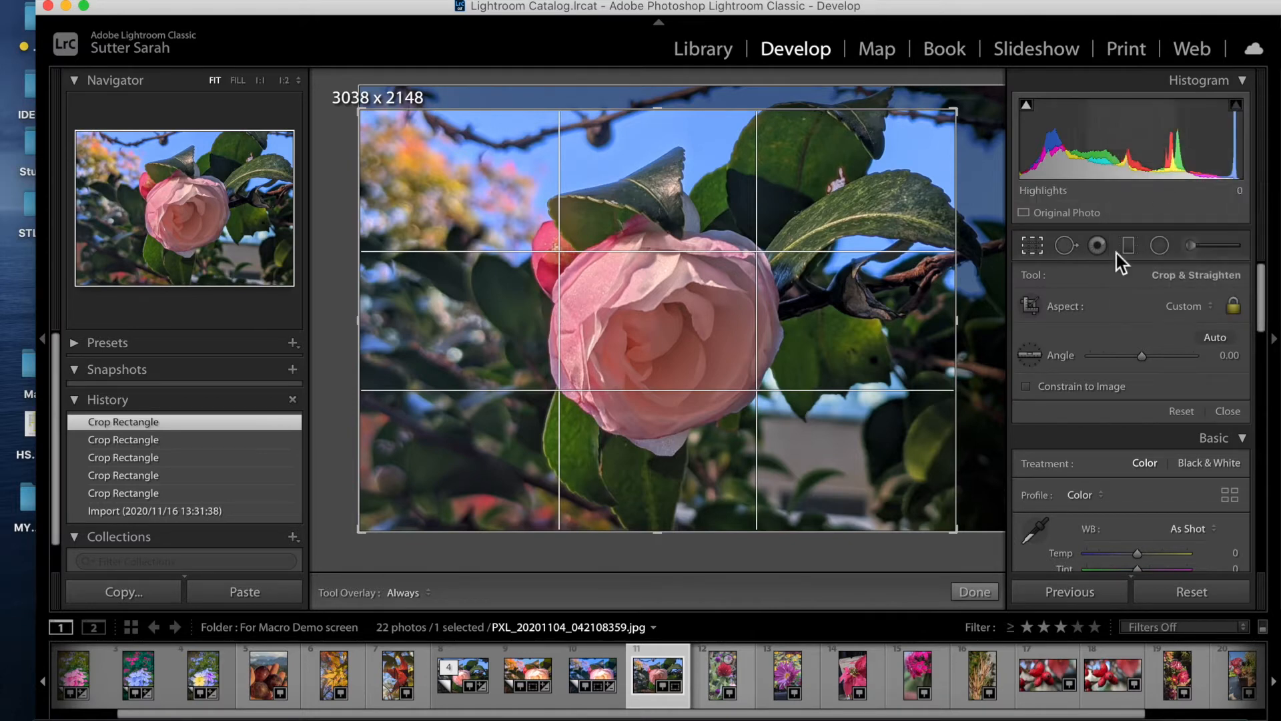
drag(943, 338, 865, 377)
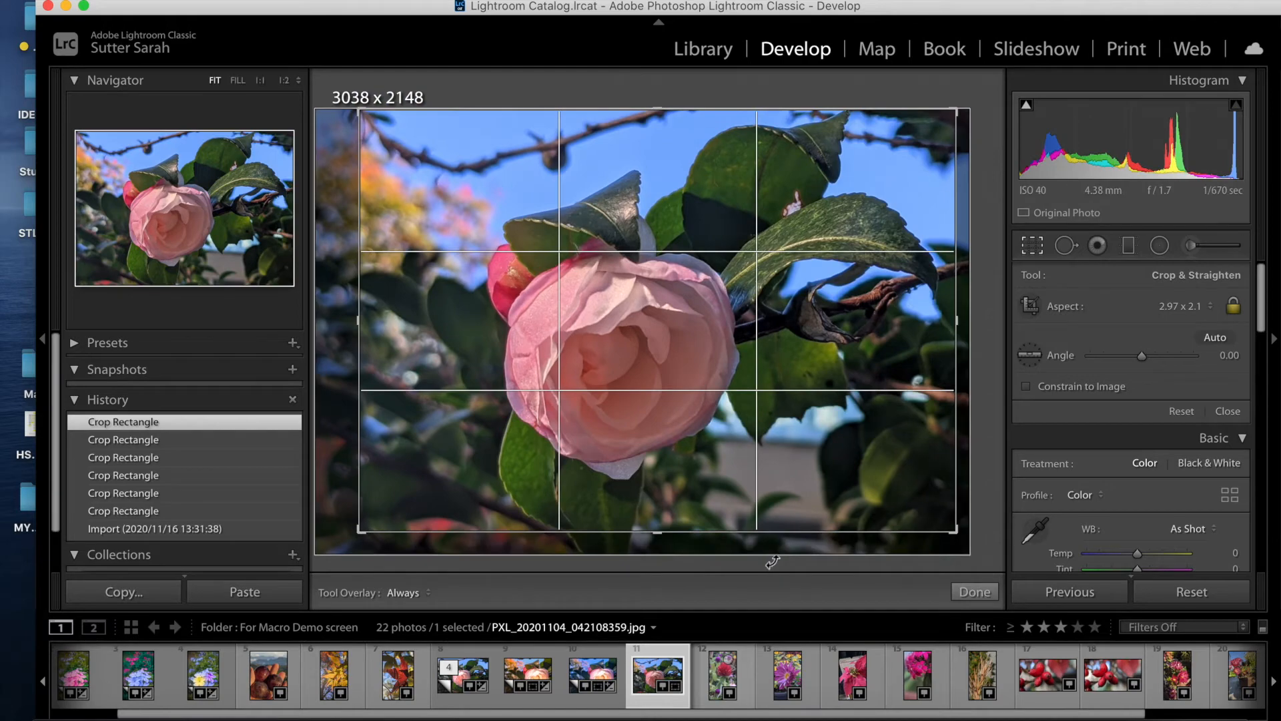
mouse_move(767, 534)
mouse_down()
mouse_move(764, 560)
mouse_move(749, 543)
mouse_up()
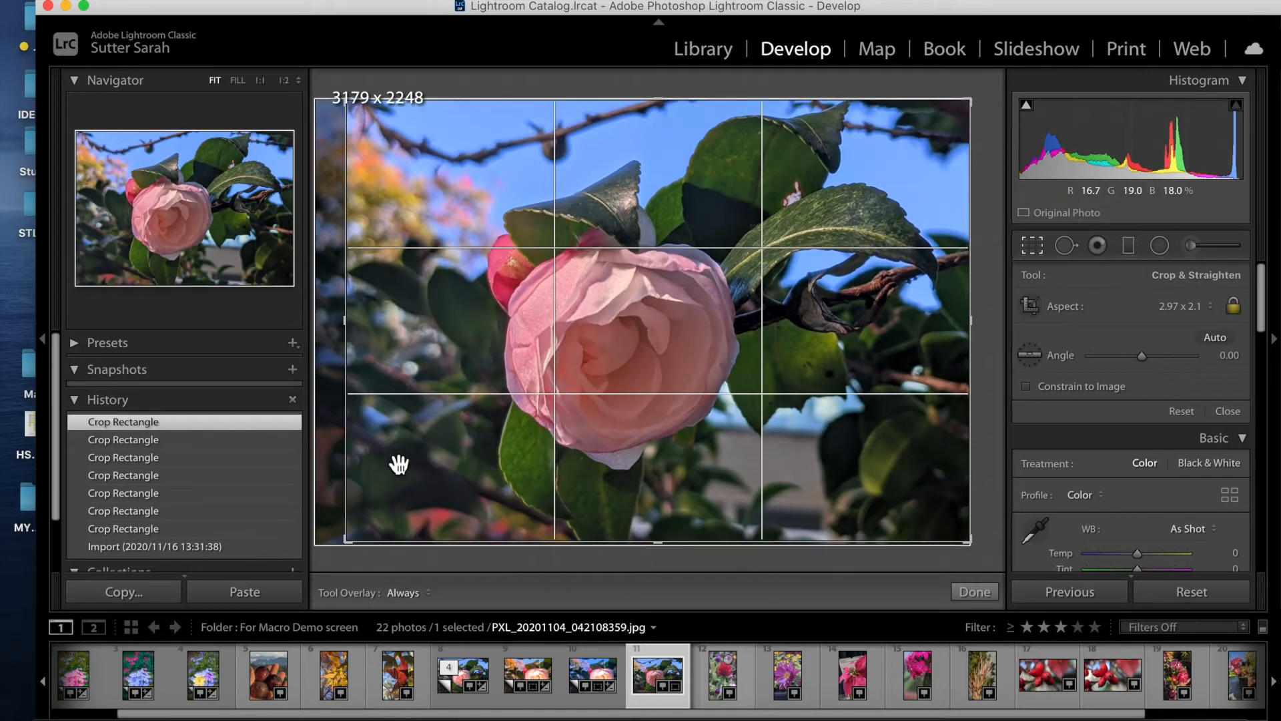
drag(347, 475, 404, 544)
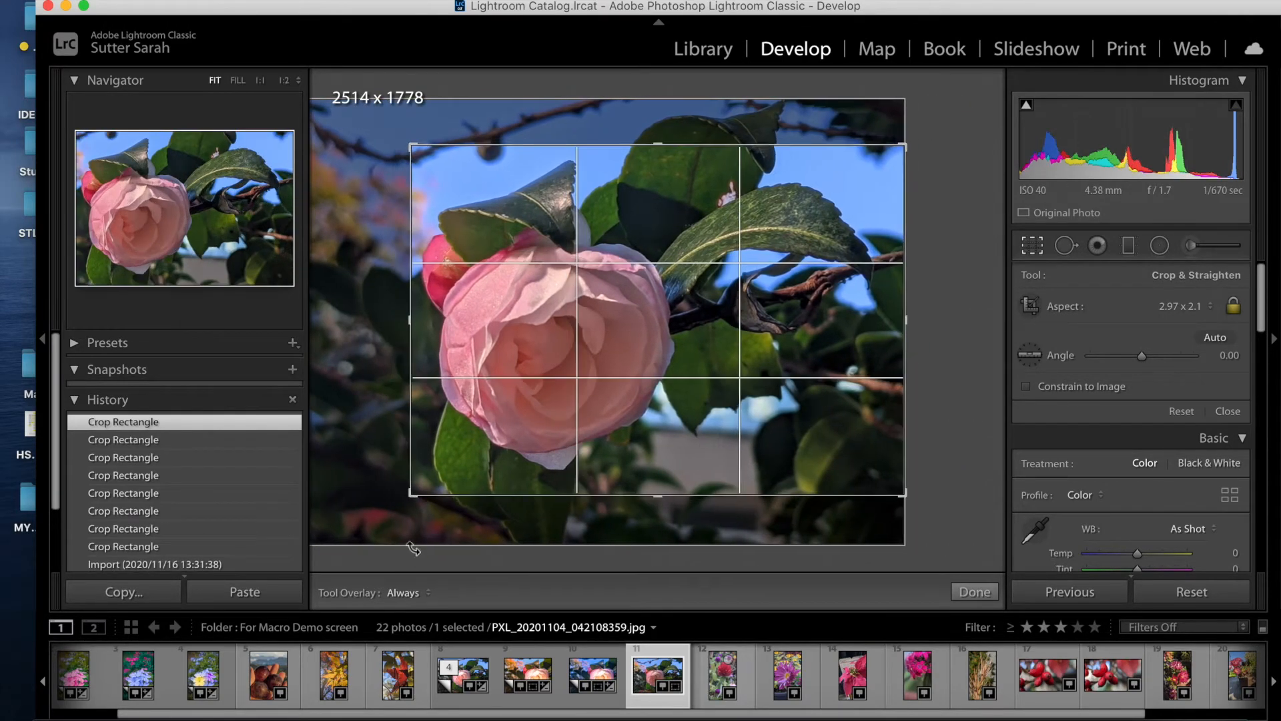
- Unlock the crop's aspect ratio and reshape the crop to about 3238 x 2268 pixels, with the camellia near the centre
click(1234, 305)
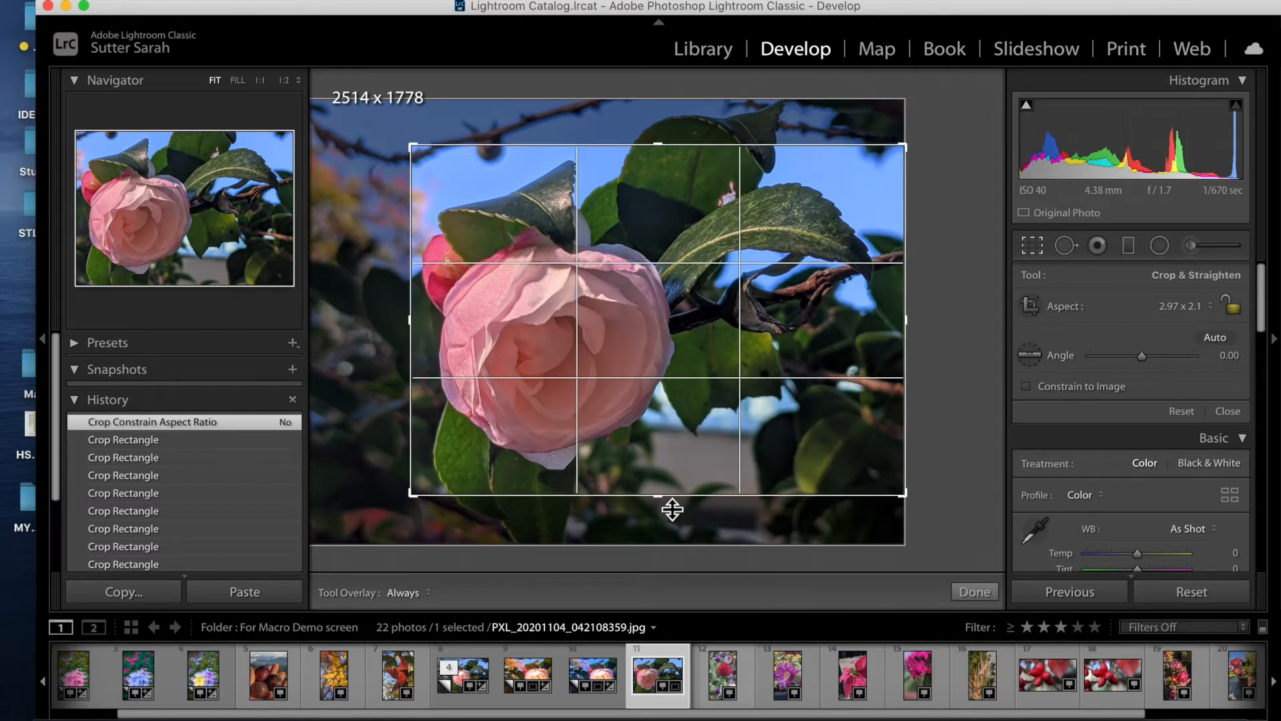
drag(668, 507, 667, 540)
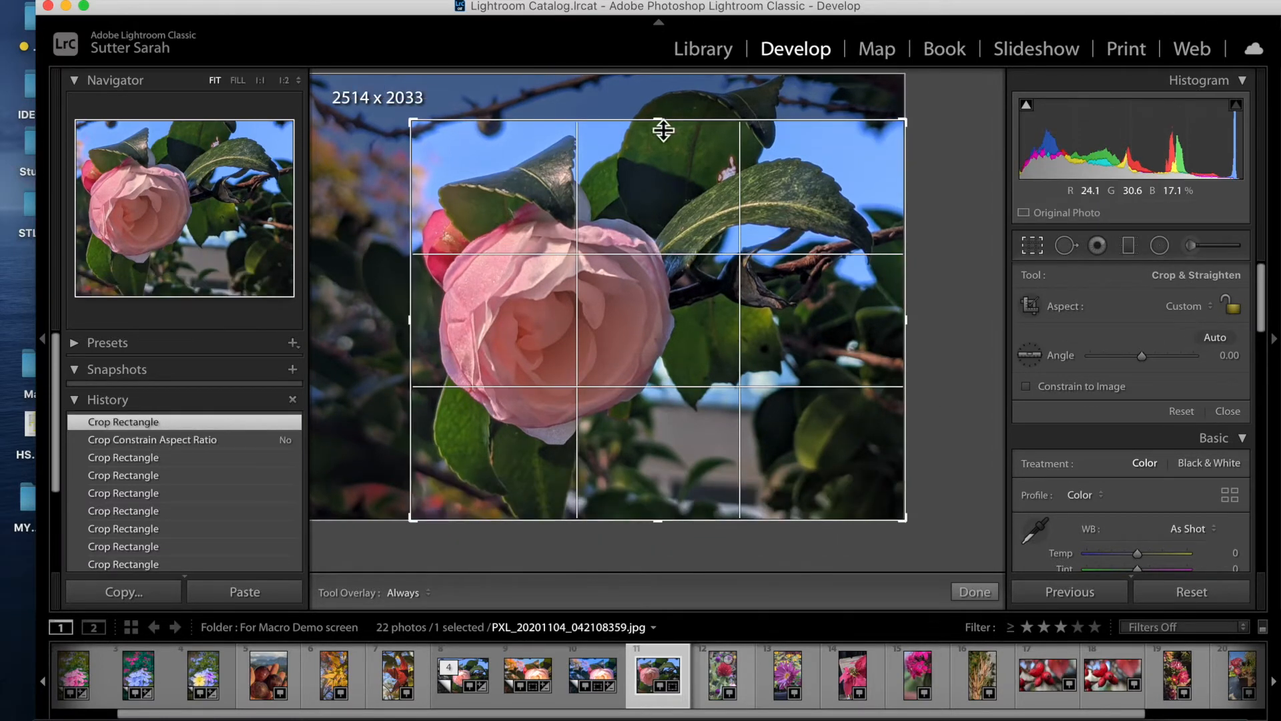
drag(664, 109, 663, 104)
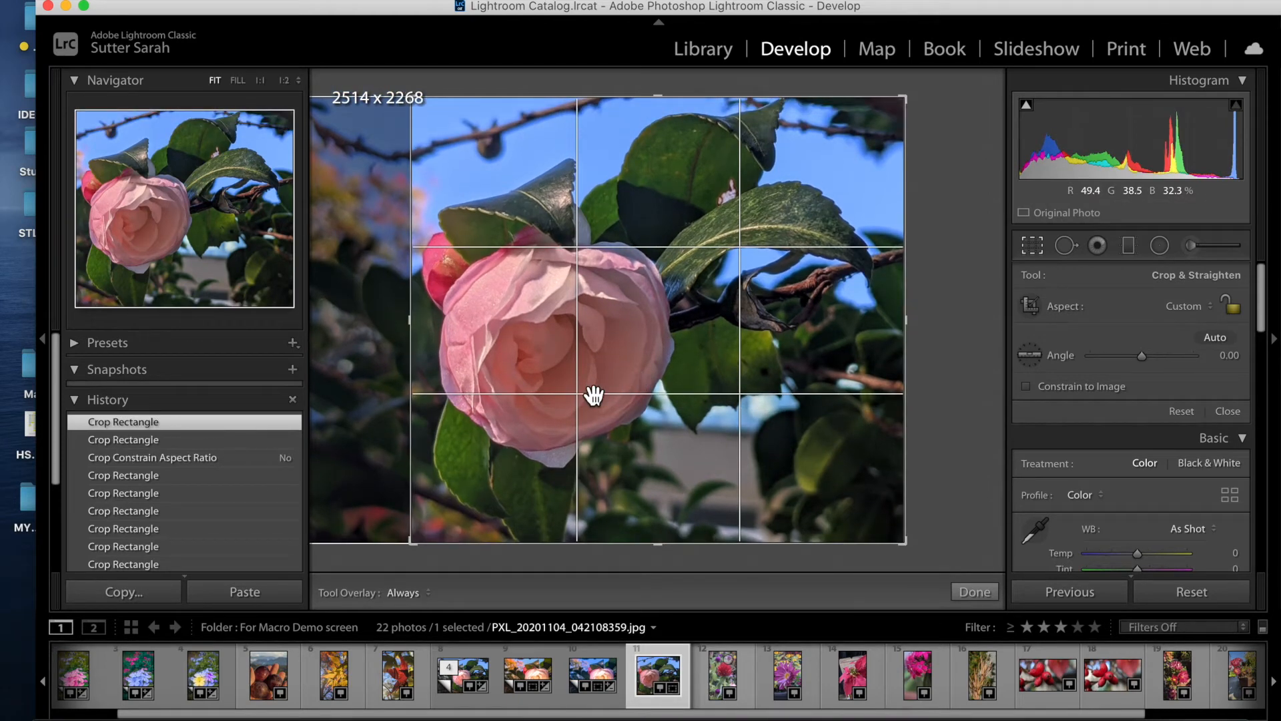
drag(592, 394, 846, 402)
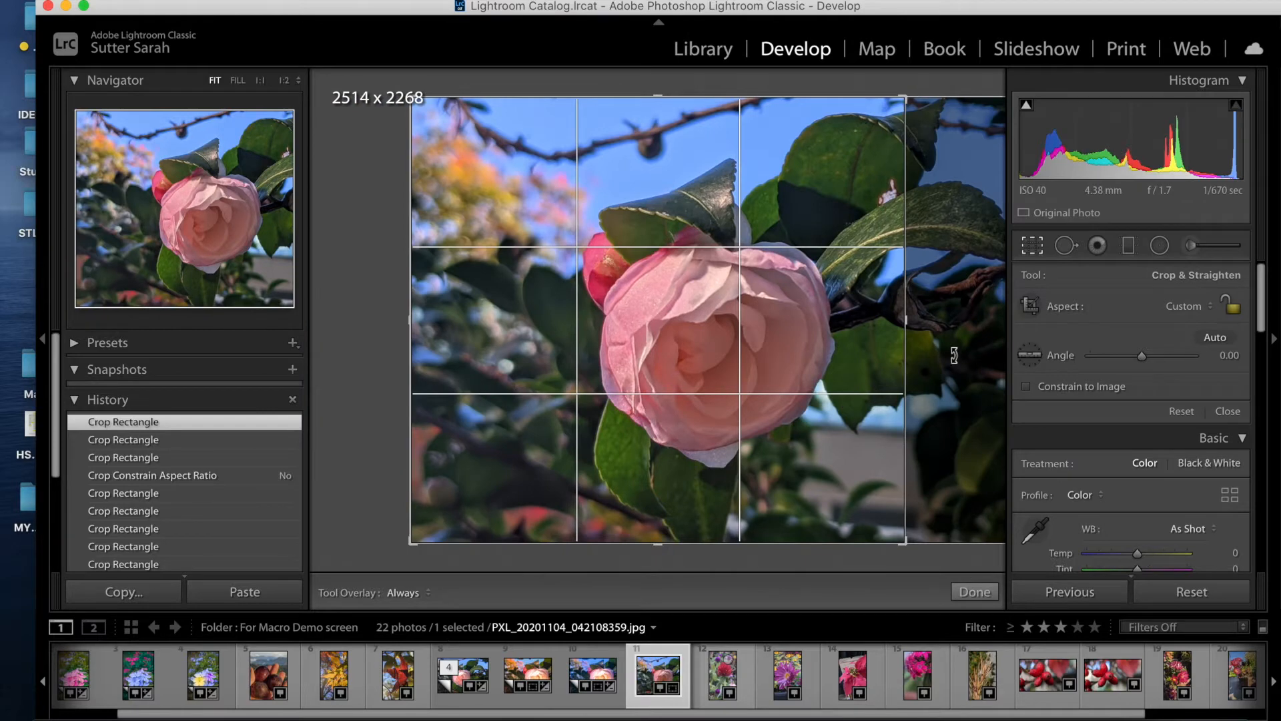
drag(907, 354, 880, 355)
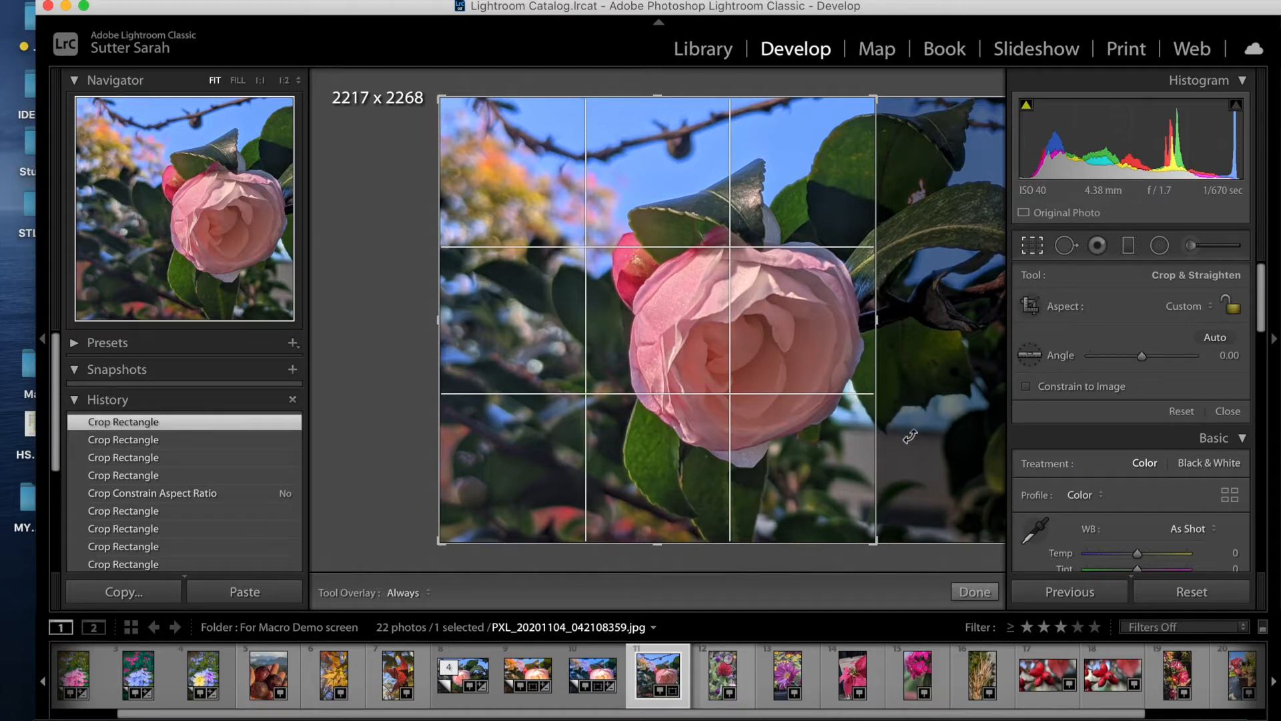
drag(881, 421, 983, 423)
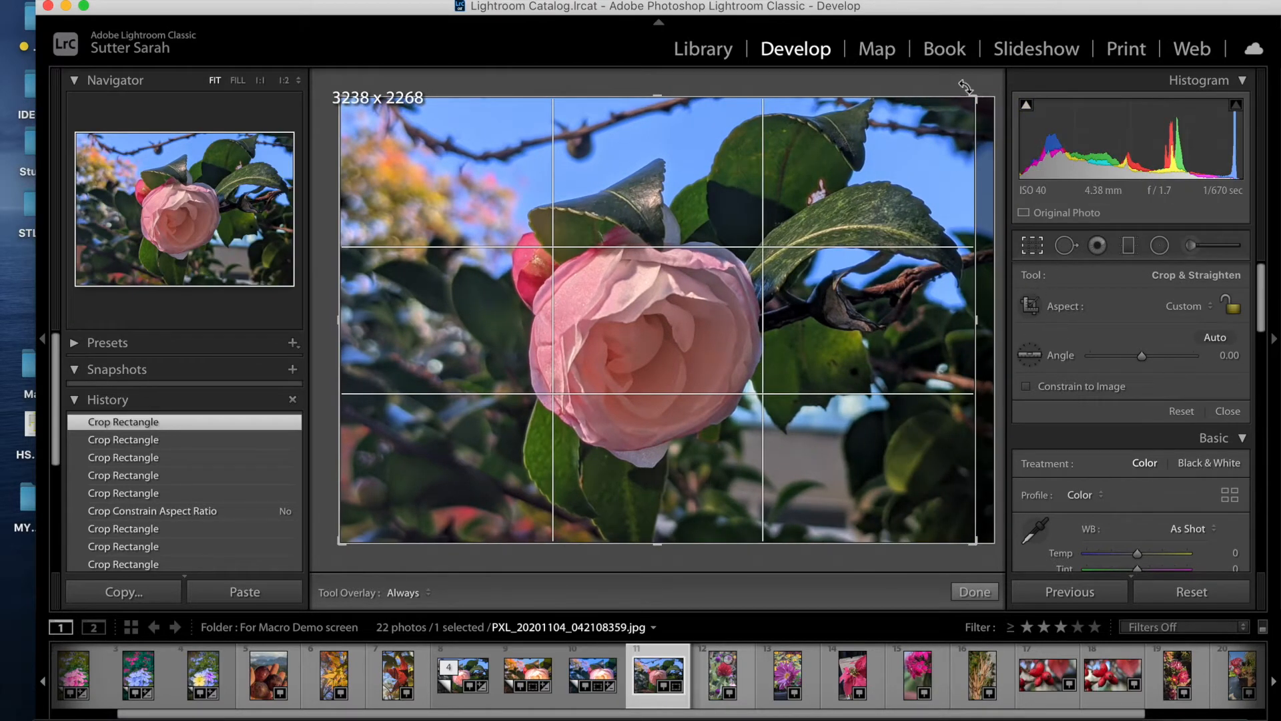
- Add a Radial Filter over the centre of the camellia bloom and invert its mask to affect the inside
click(1161, 245)
drag(635, 353, 747, 448)
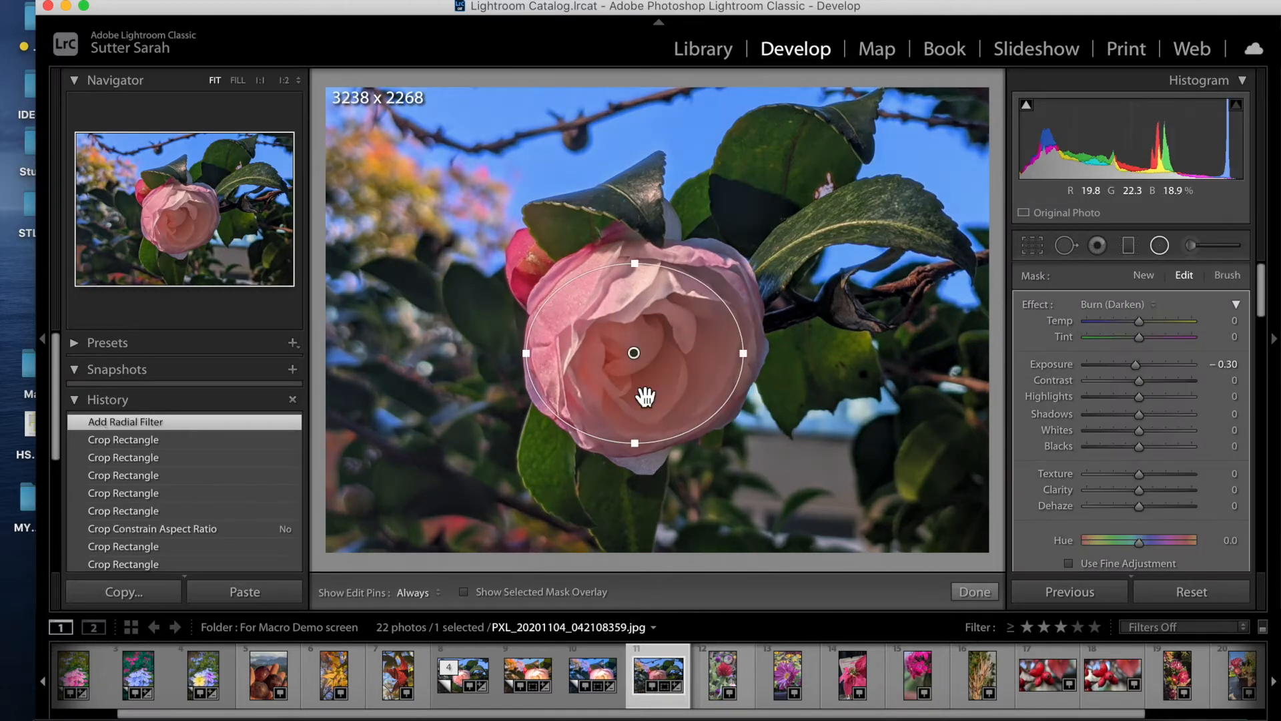
scroll(1179, 490, down, 6)
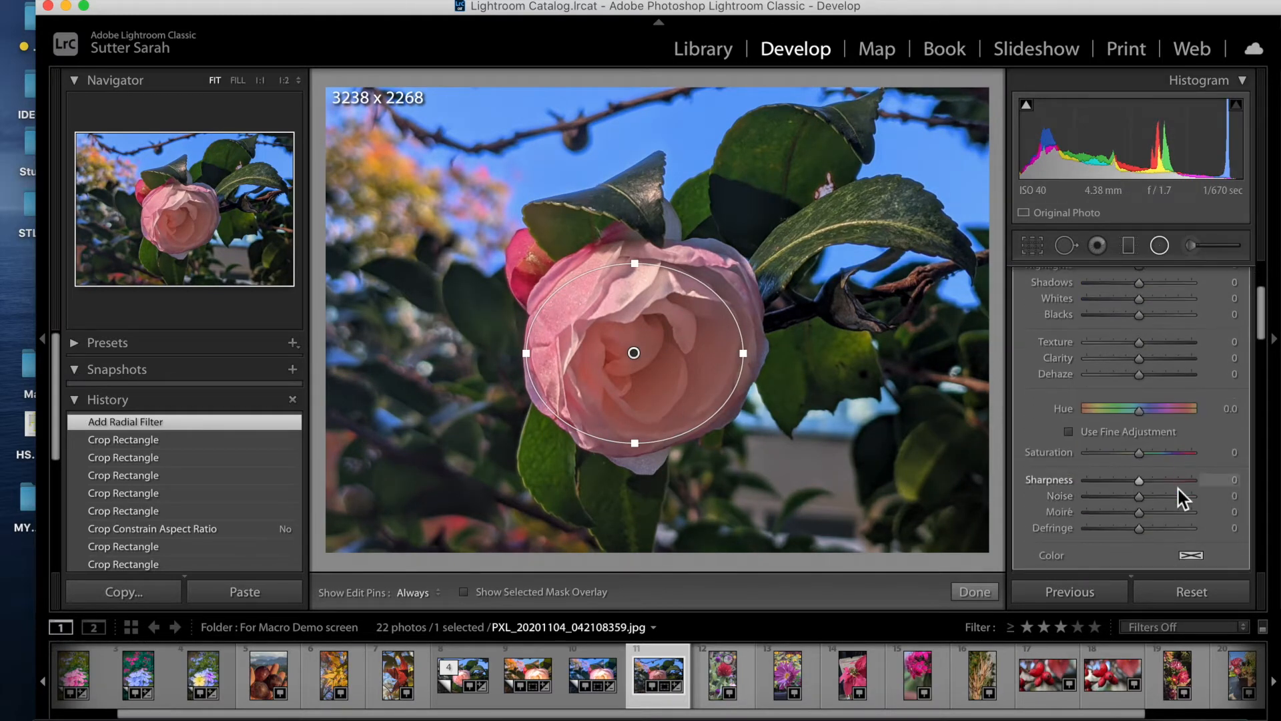
scroll(1179, 489, down, 1)
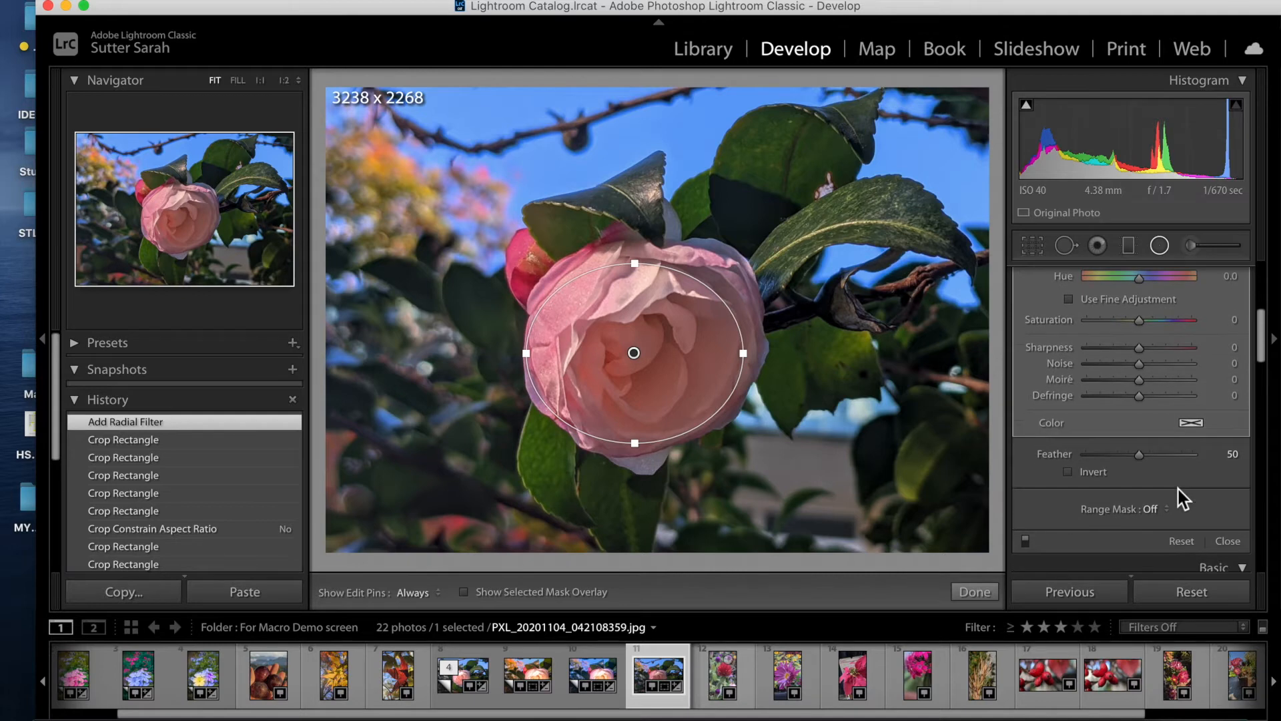
click(1086, 471)
- Apply the Dodge (Lighten) effect to the radial filter with exposure 0.76, contrast 64, highlights 70 and shadows -31
scroll(1126, 380, up, 8)
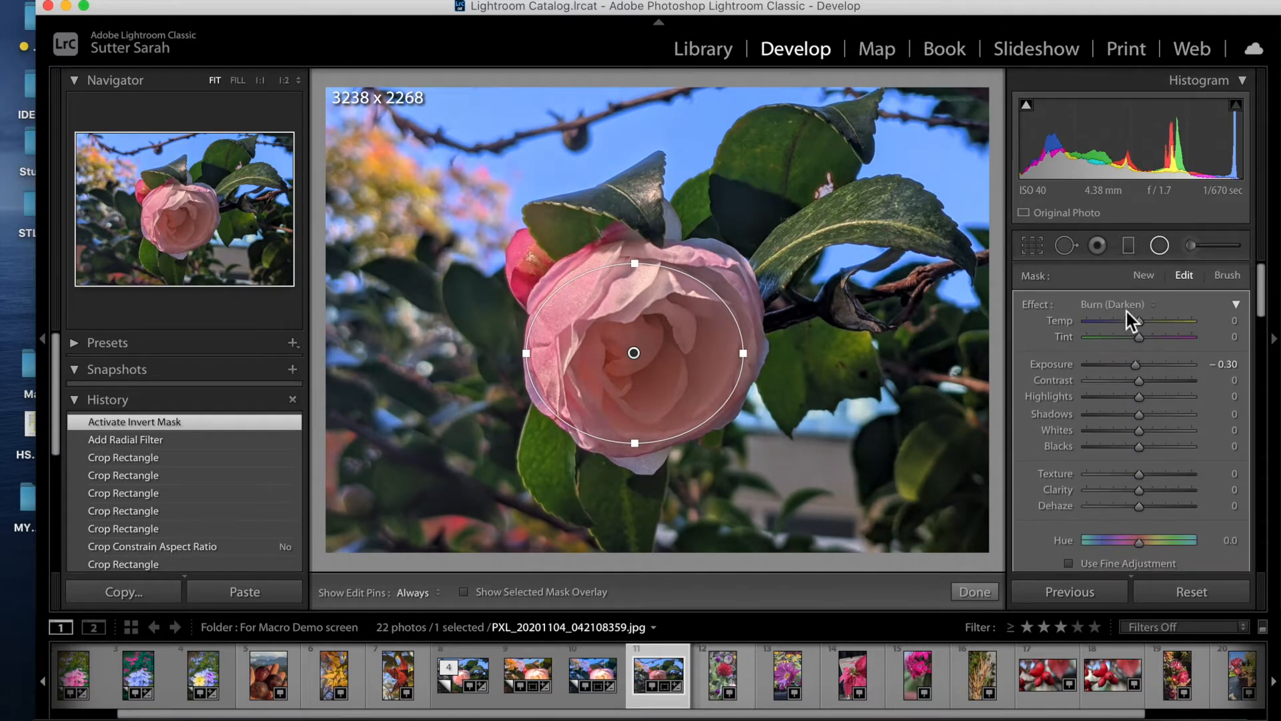
click(1125, 308)
click(1123, 315)
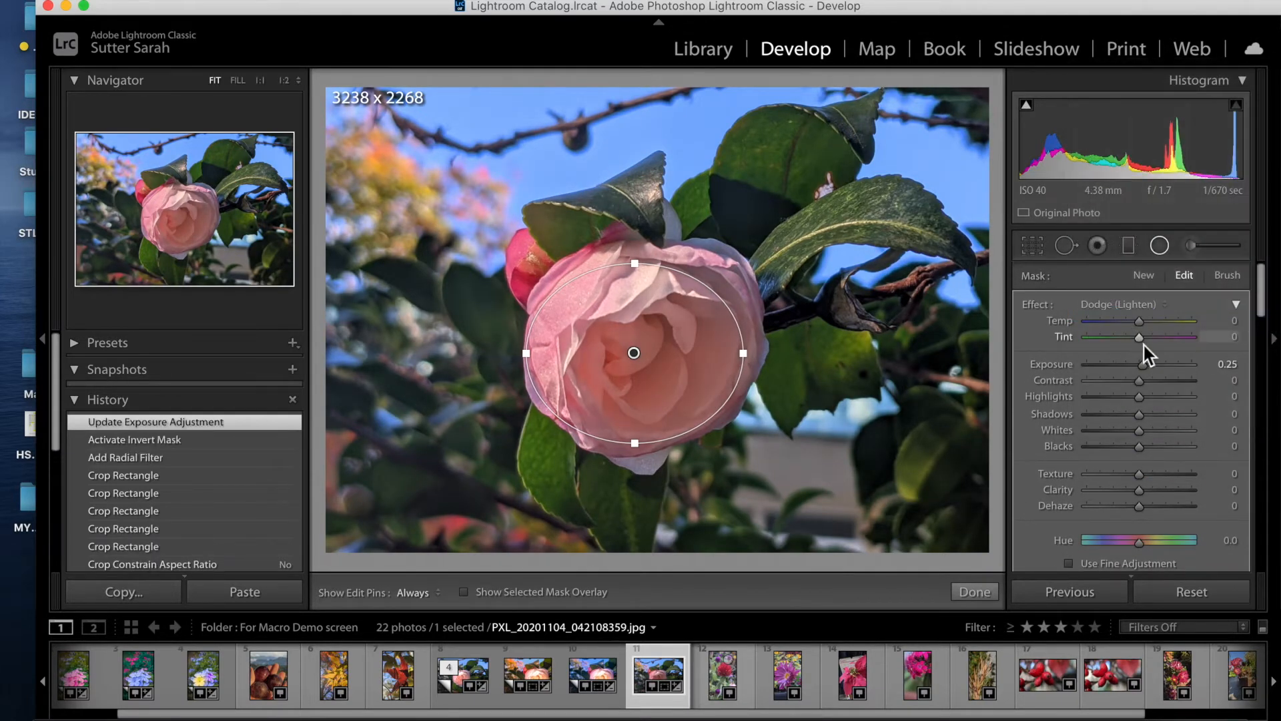
drag(1142, 368, 1124, 415)
click(1177, 382)
drag(1175, 383, 1172, 382)
- Enlarge the radial filter's ellipse and shift it to cover the camellia bloom
drag(752, 365, 780, 360)
drag(646, 268, 656, 248)
drag(664, 315, 692, 331)
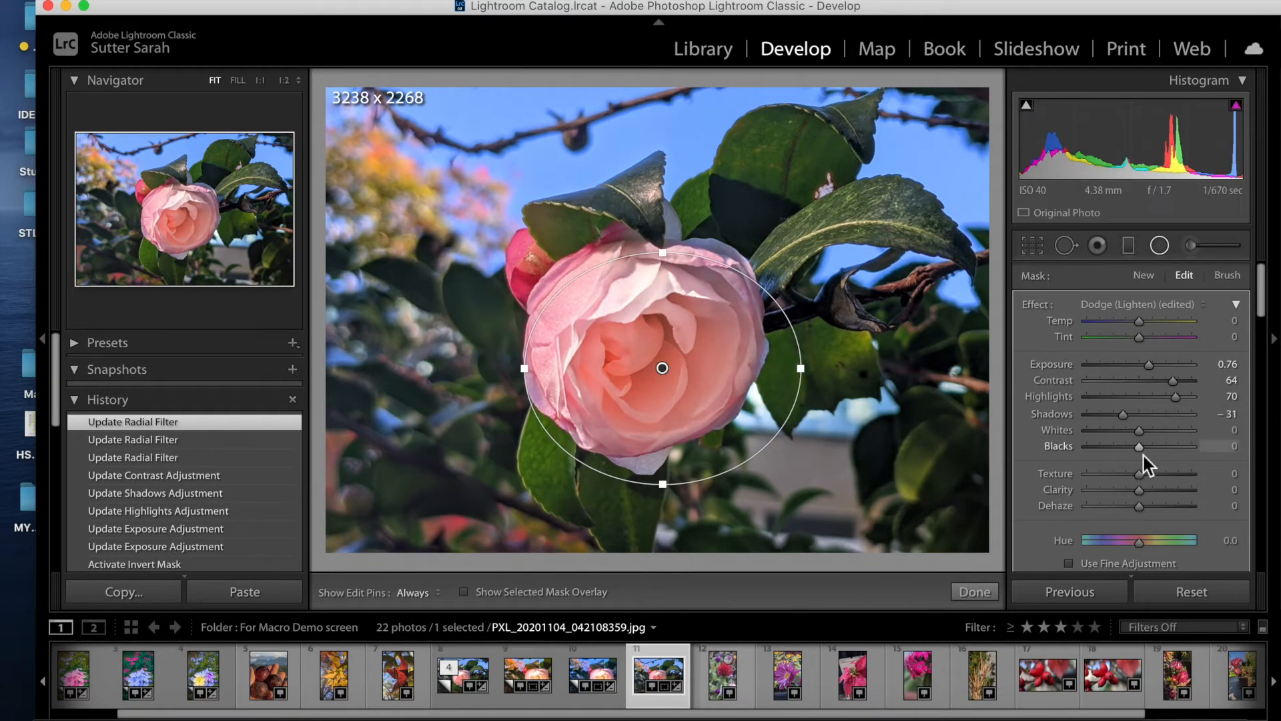
- Set the radial filter's whites to 50, temperature to -18 and tint to 23
click(1168, 432)
drag(1167, 435, 1168, 435)
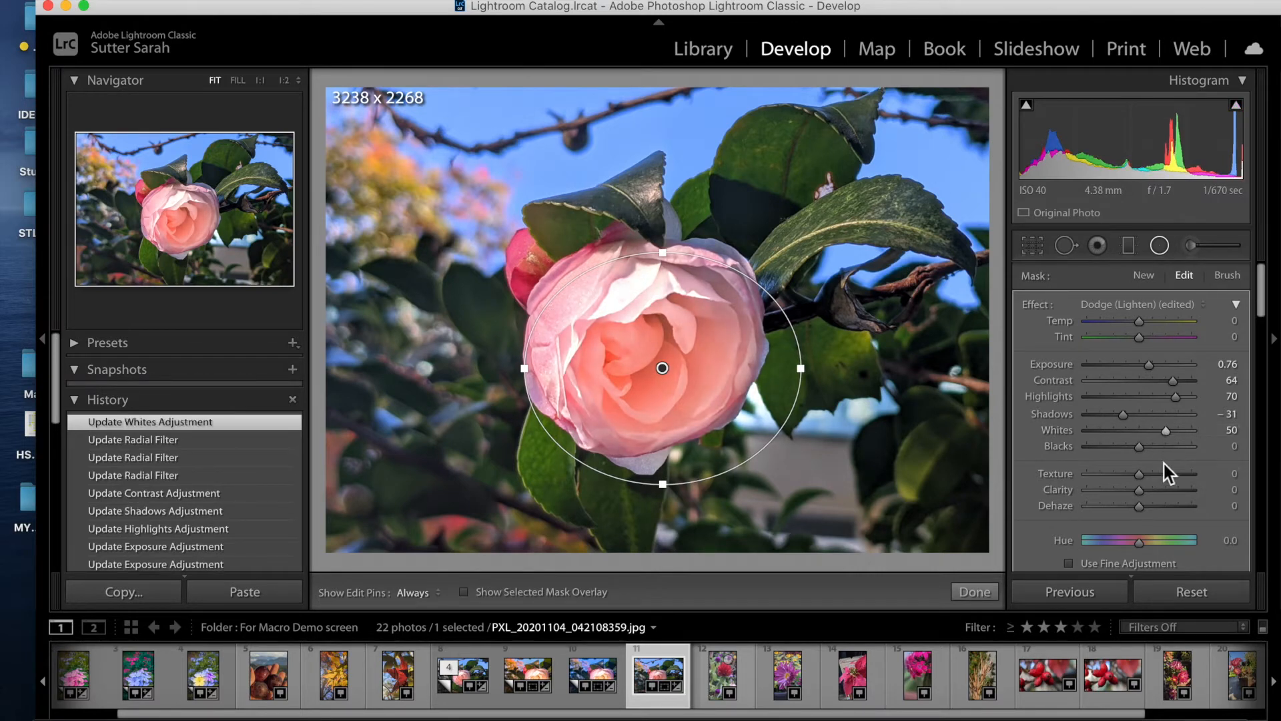
mouse_move(1142, 323)
mouse_down()
mouse_move(1130, 325)
mouse_move(1153, 339)
mouse_up()
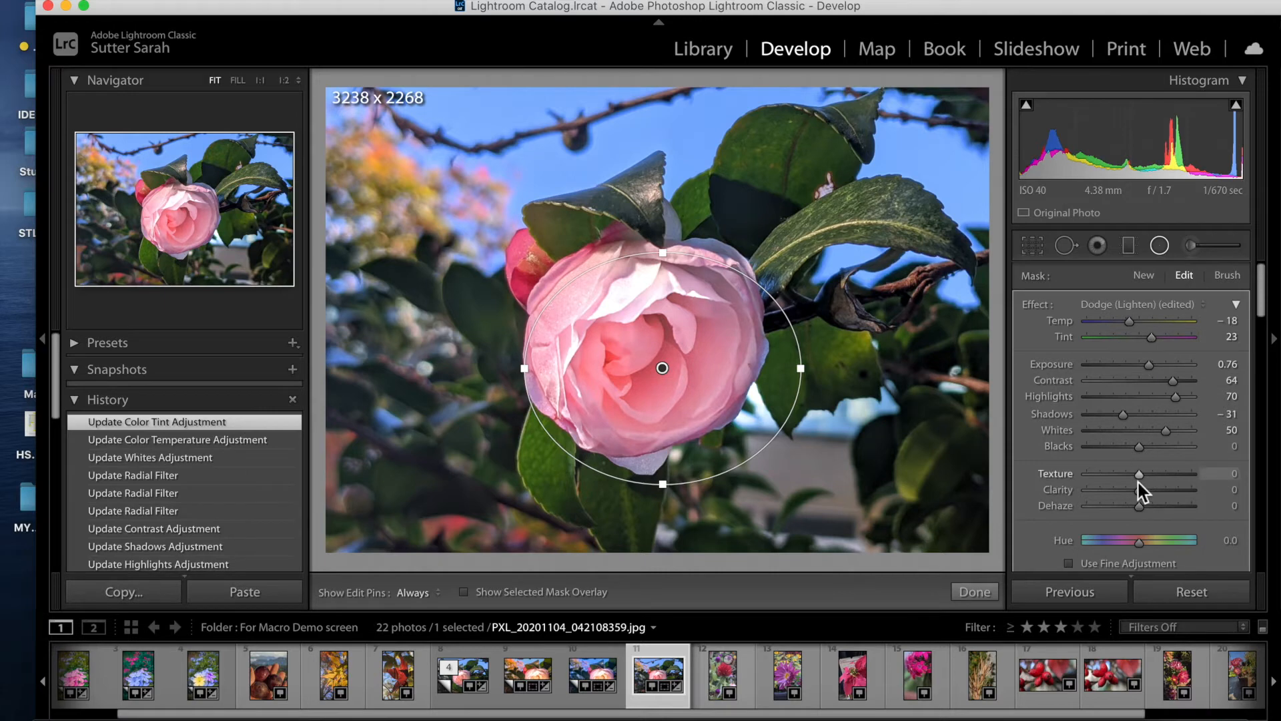
- Set the radial filter's clarity to 1, shadows to 4 and exposure to 0.95, and finish the filter
mouse_move(1159, 499)
mouse_down()
mouse_move(1165, 490)
mouse_move(1043, 483)
mouse_move(1142, 493)
mouse_up()
click(1141, 413)
drag(1152, 368, 1155, 367)
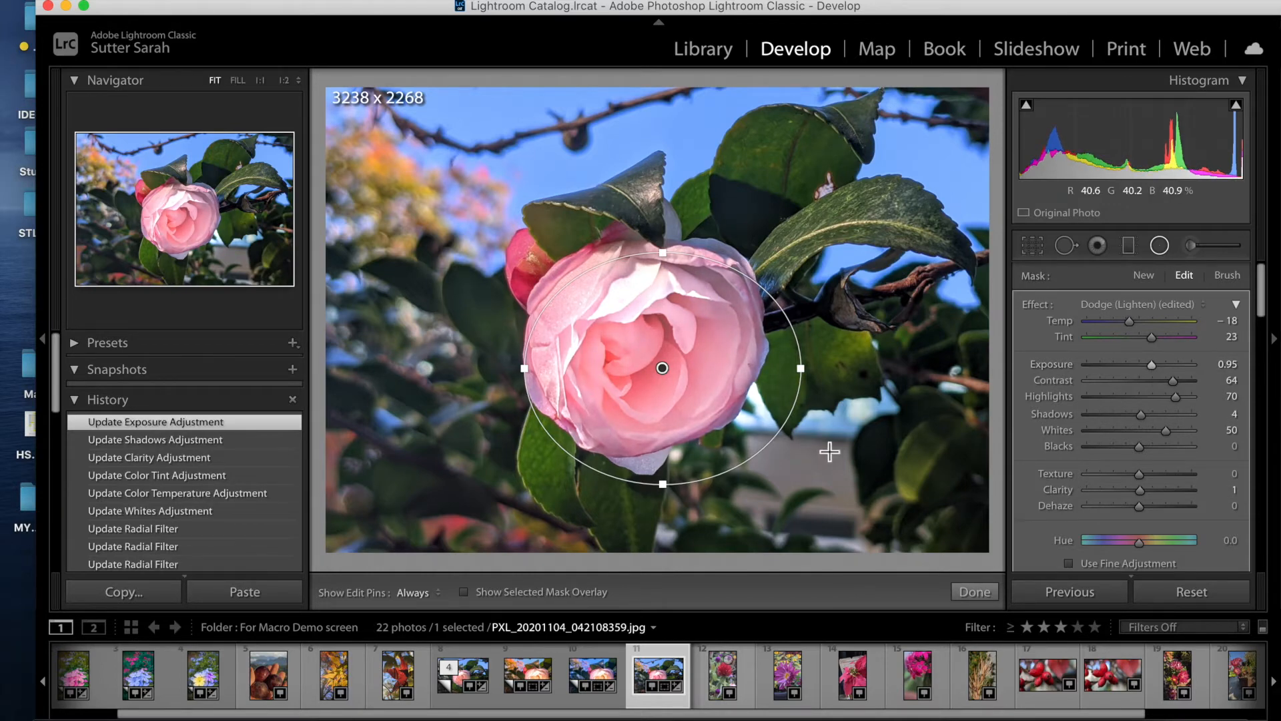
click(974, 591)
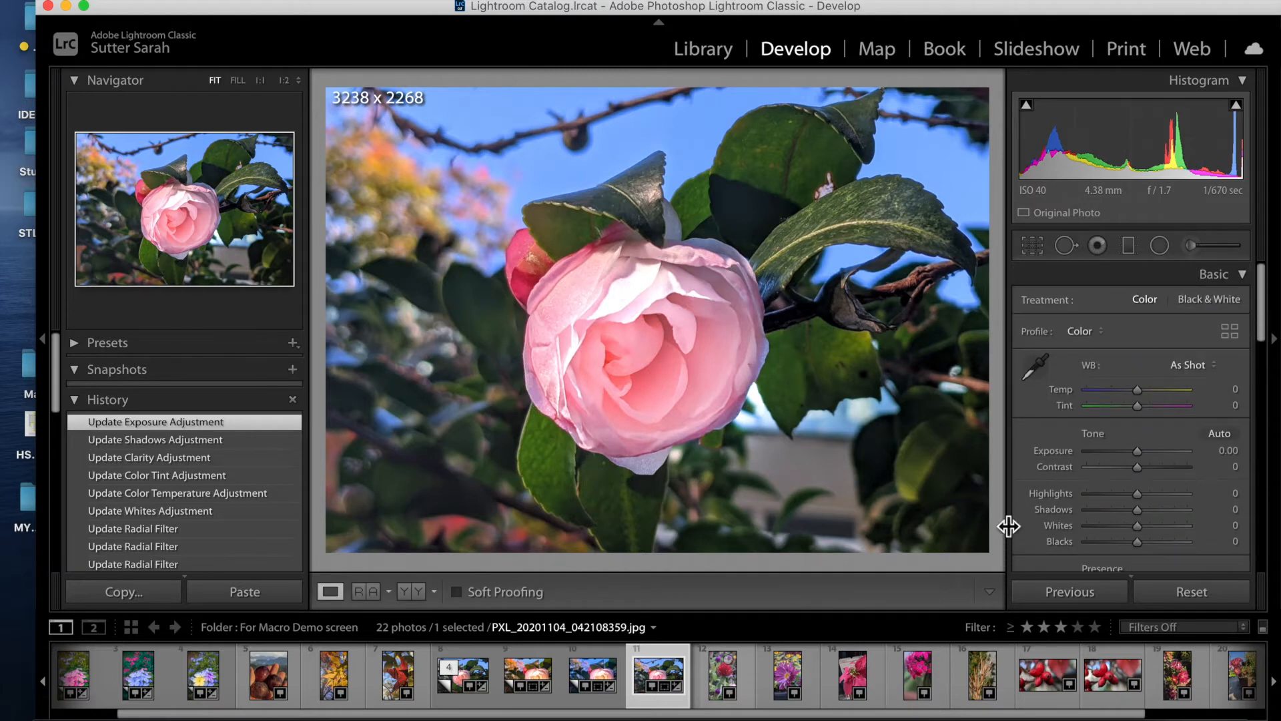
- Set the whole photo's exposure to +0.30 and add a post-crop vignette with an amount of -8
drag(1140, 451, 1143, 452)
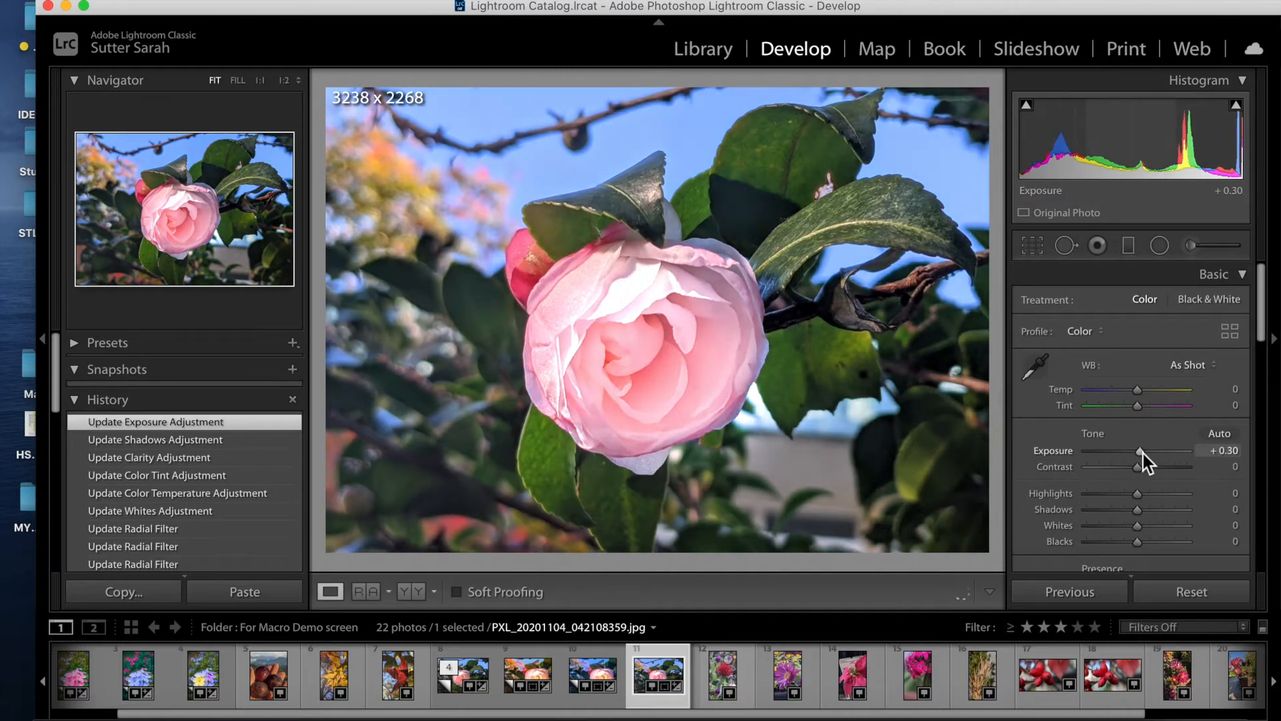
scroll(1143, 453, down, 15)
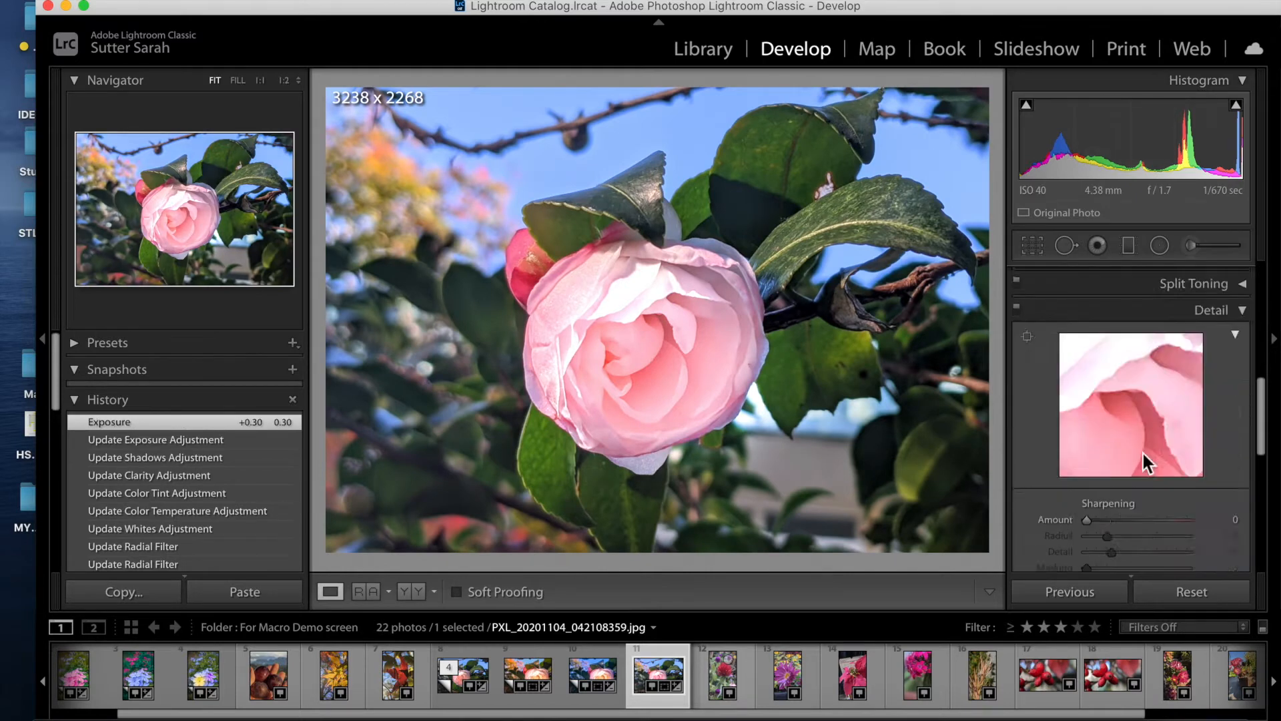
scroll(1142, 454, down, 1)
scroll(1143, 454, up, 1)
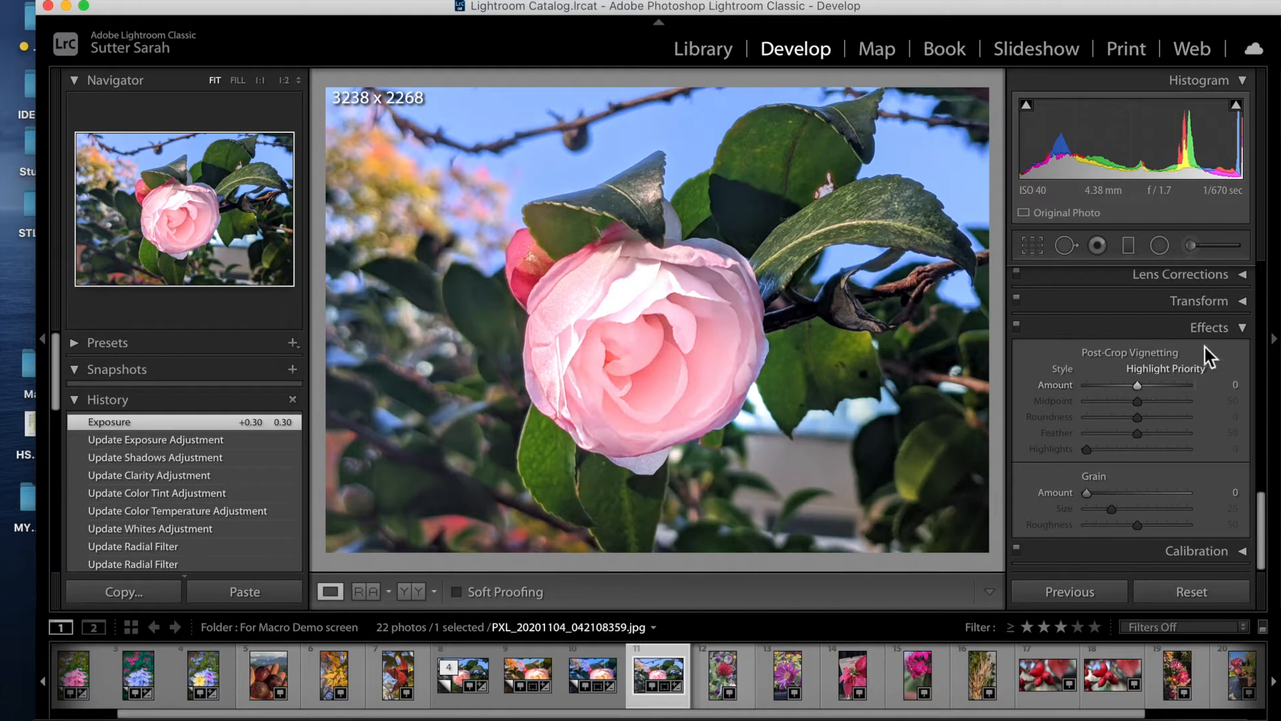
mouse_move(1137, 390)
mouse_down()
mouse_move(1102, 387)
mouse_move(1133, 392)
mouse_up()
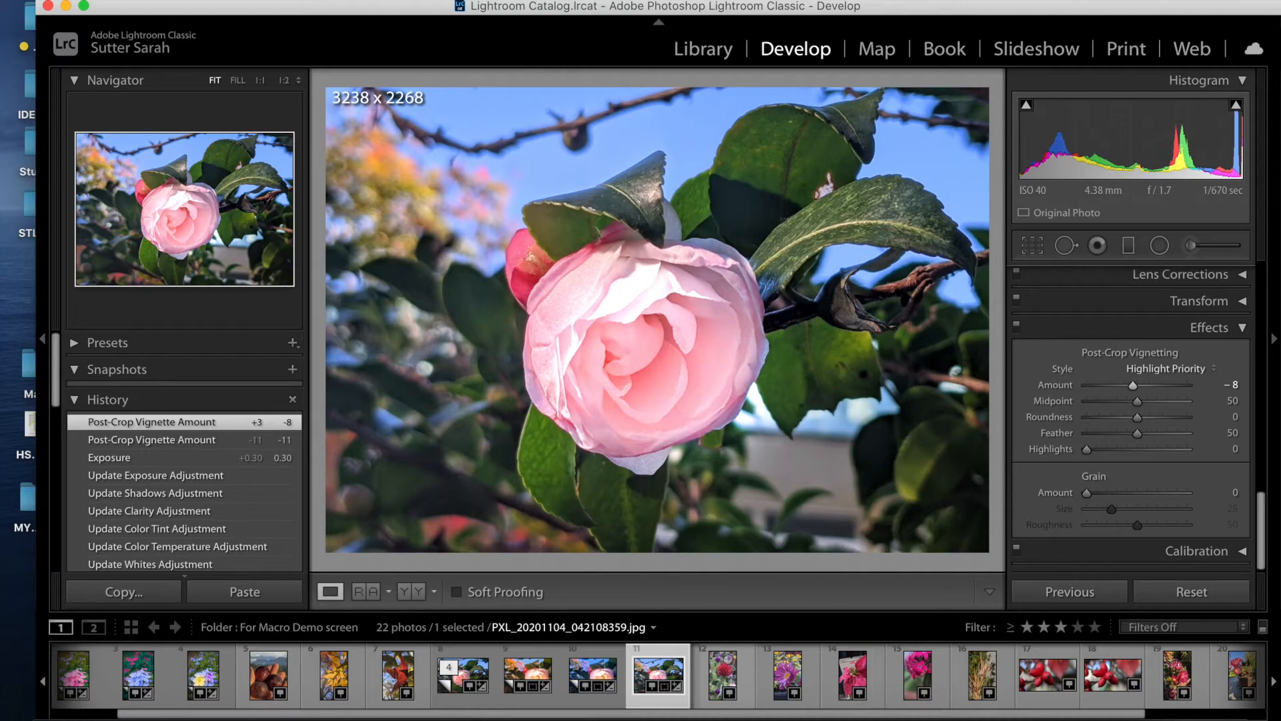
- Start exporting the photo without a subfolder and set the custom file name to the photographer's surname followed by "MacroTo Print"
click(181, 1)
click(218, 213)
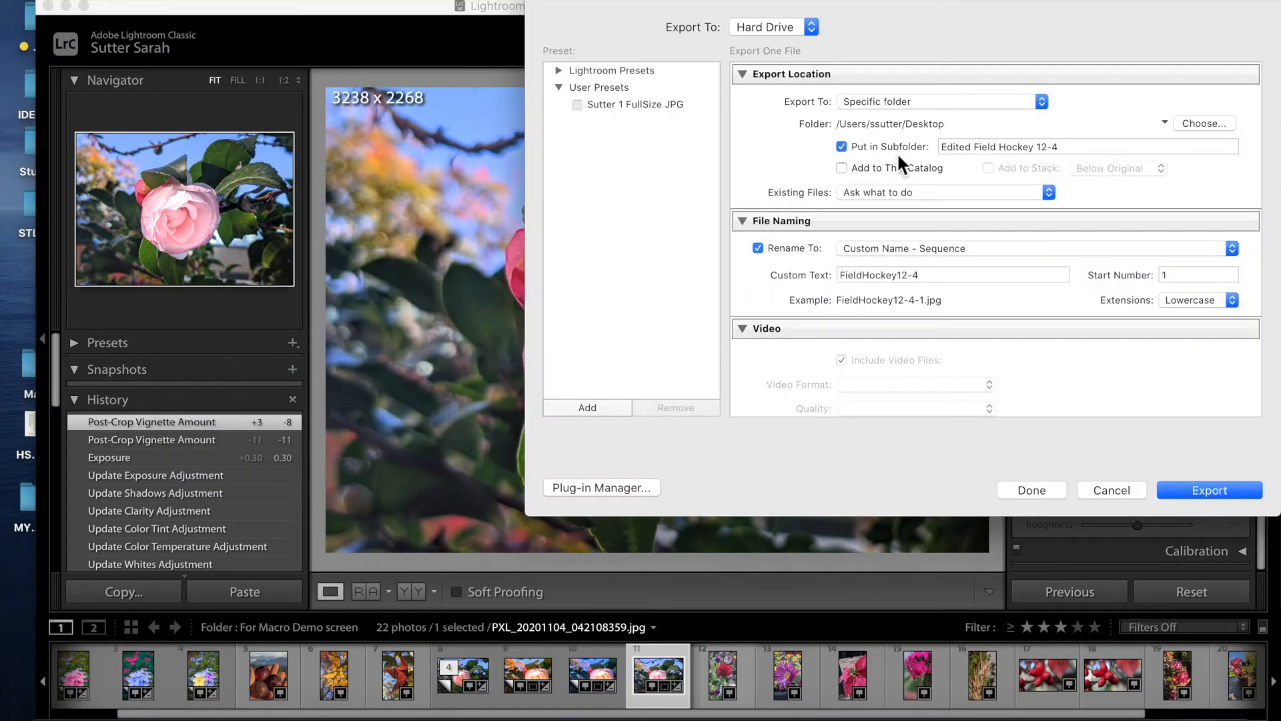
click(843, 148)
click(887, 274)
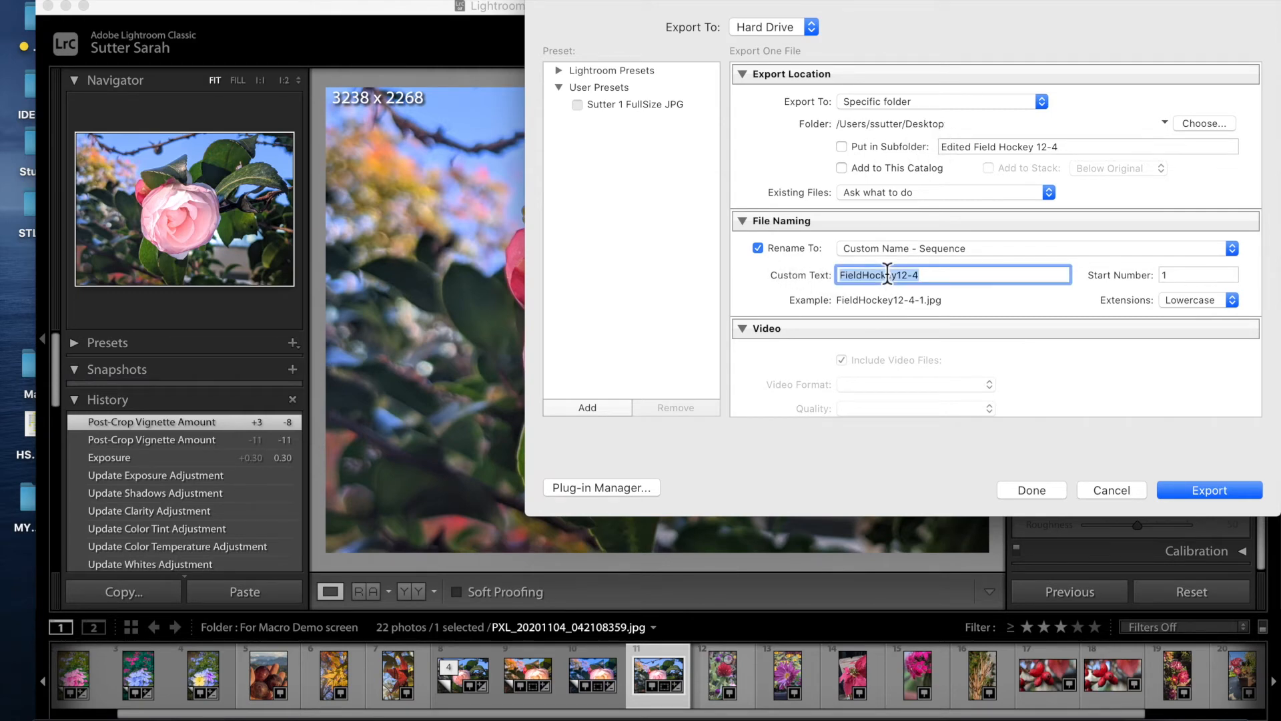
text(SutterMacroTo Print)
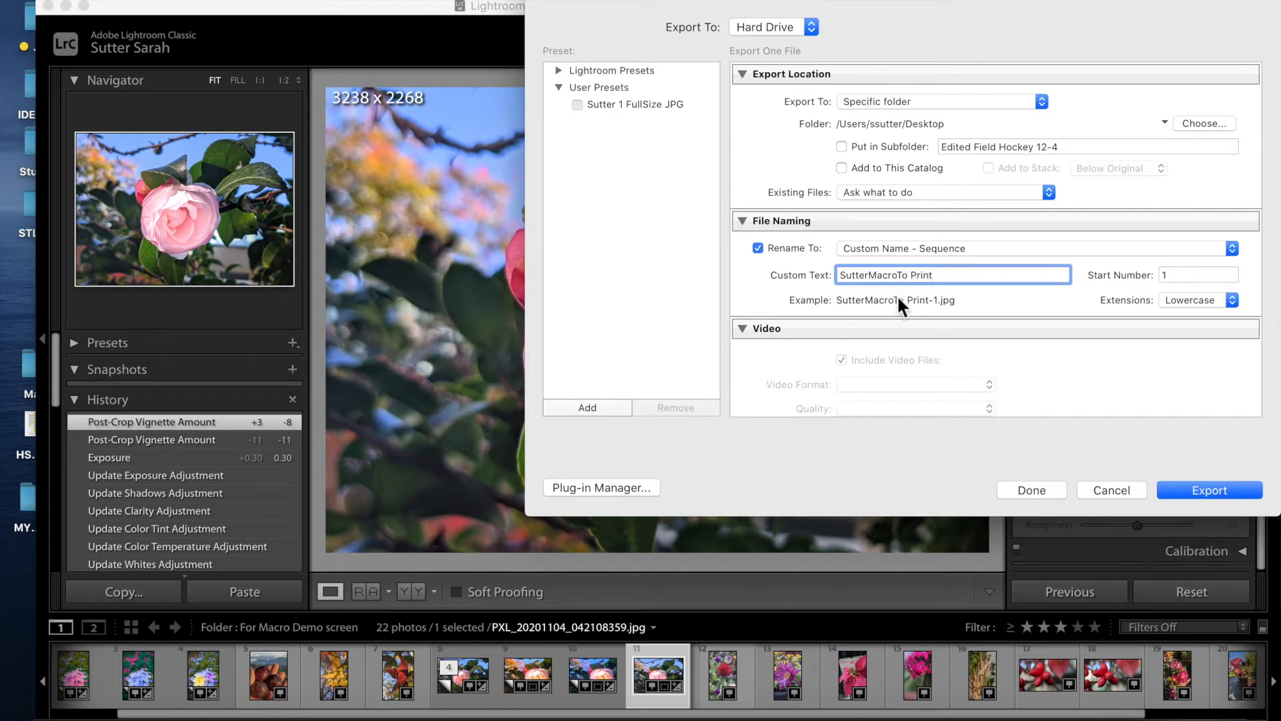
- Enable the watermark for the export and open the watermark for editing
scroll(888, 339, down, 8)
scroll(889, 339, down, 2)
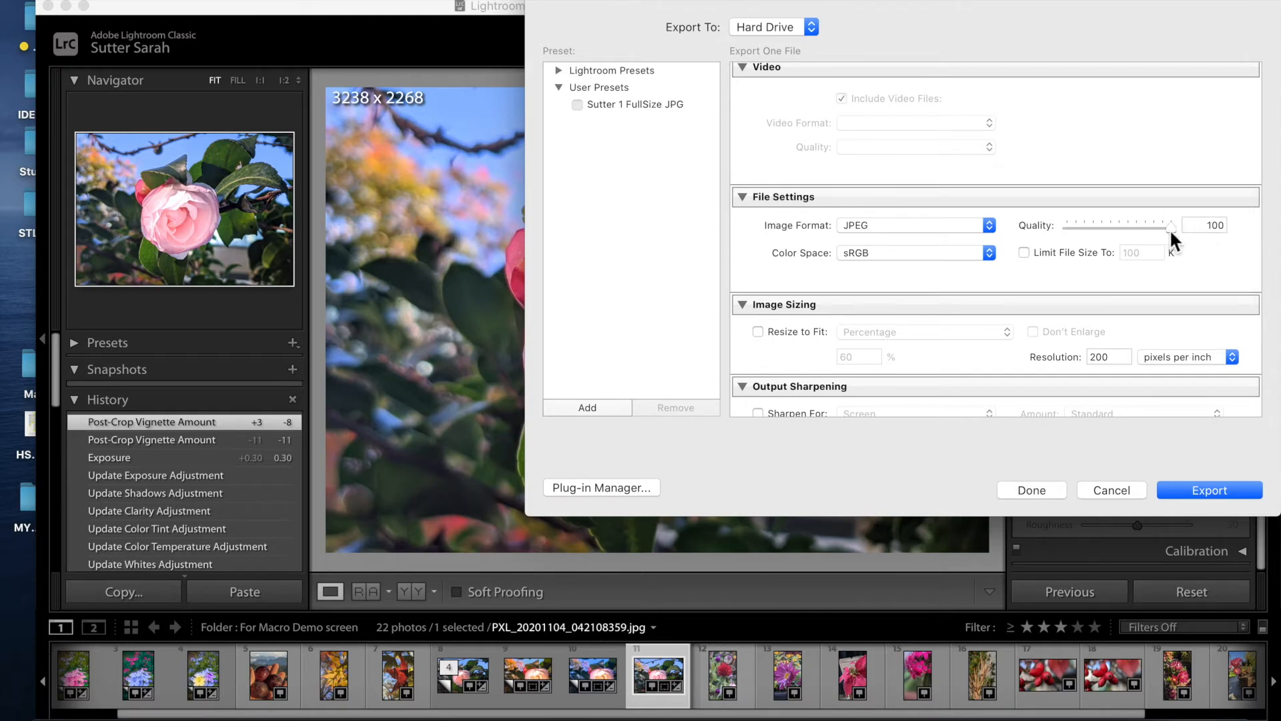
scroll(1170, 229, down, 8)
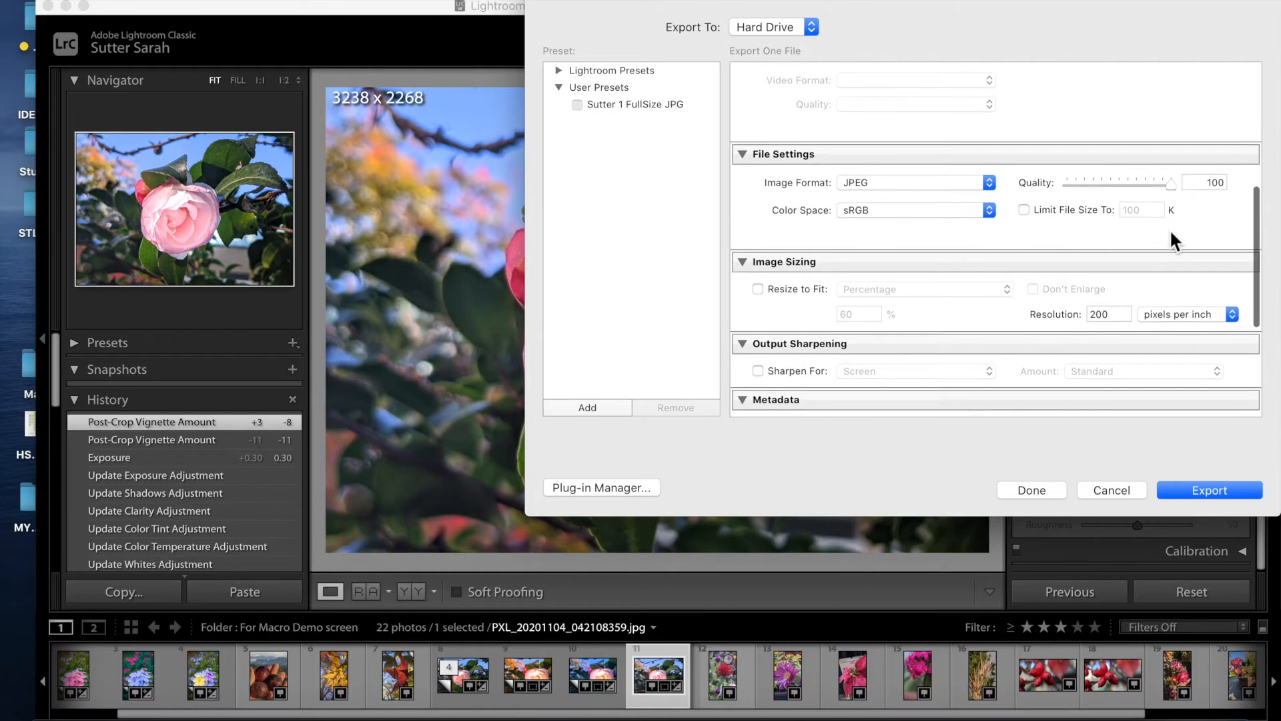
scroll(1170, 229, down, 2)
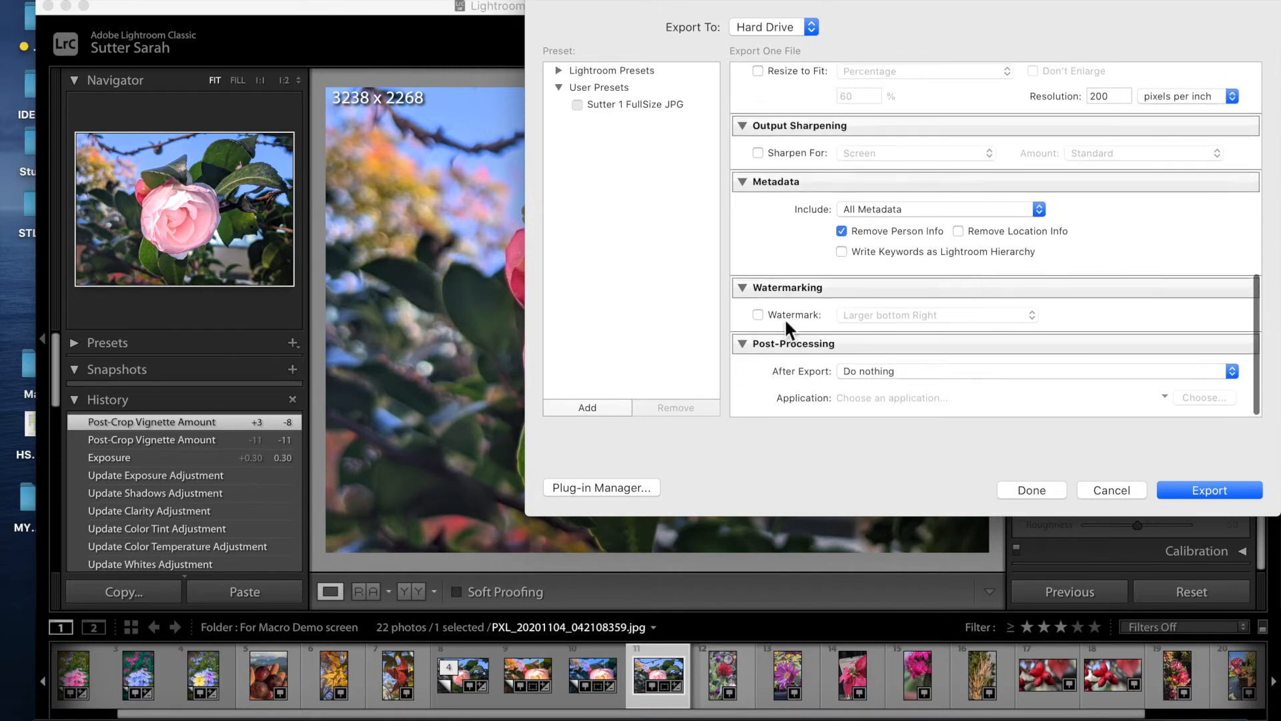
click(762, 315)
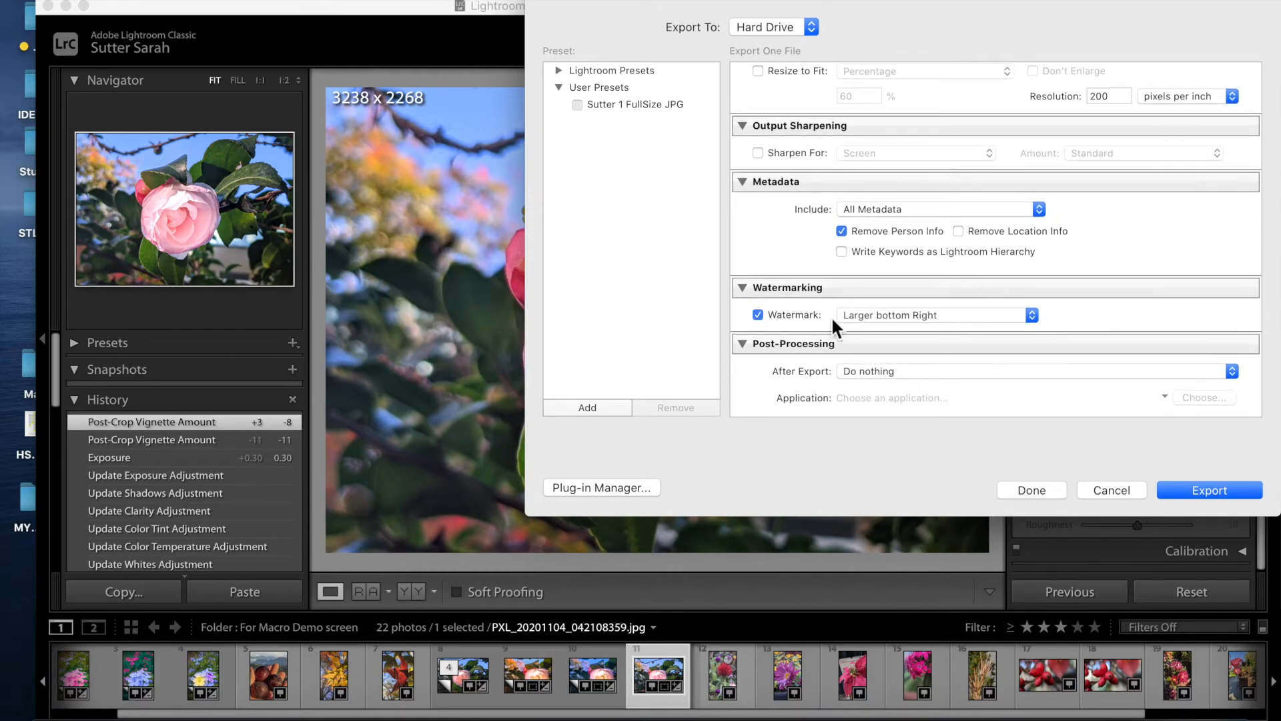
click(905, 316)
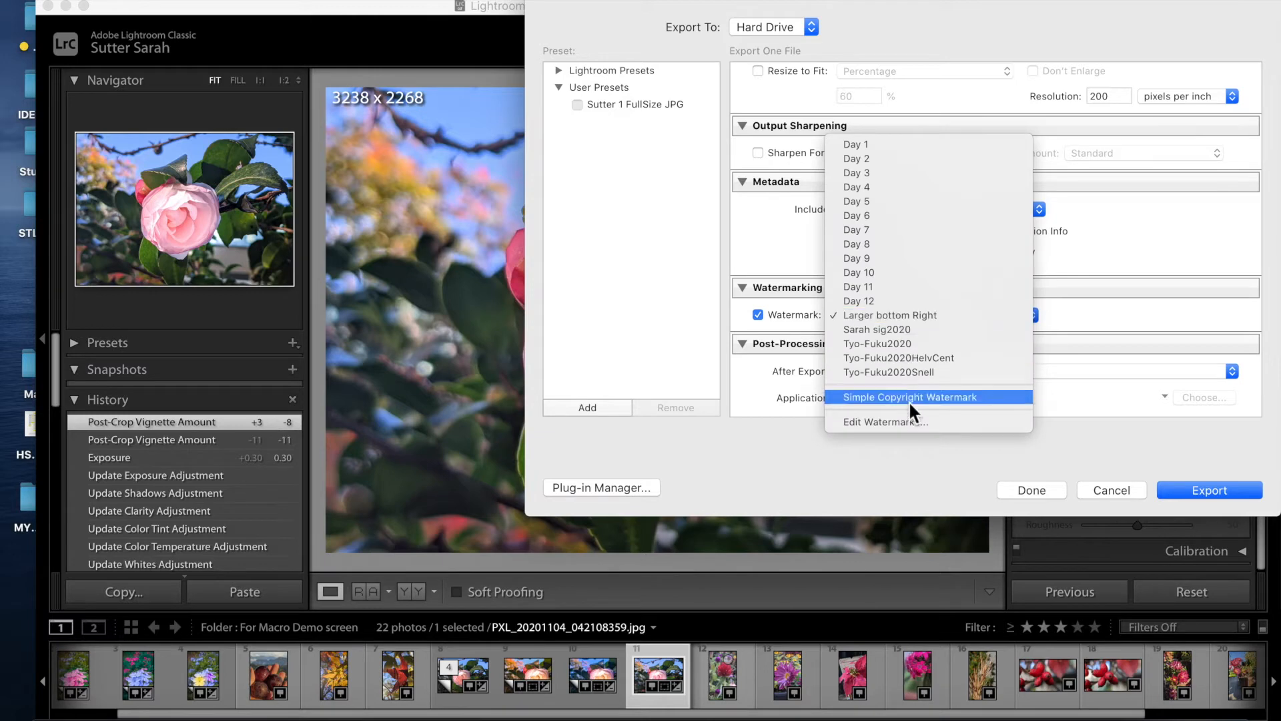
click(910, 422)
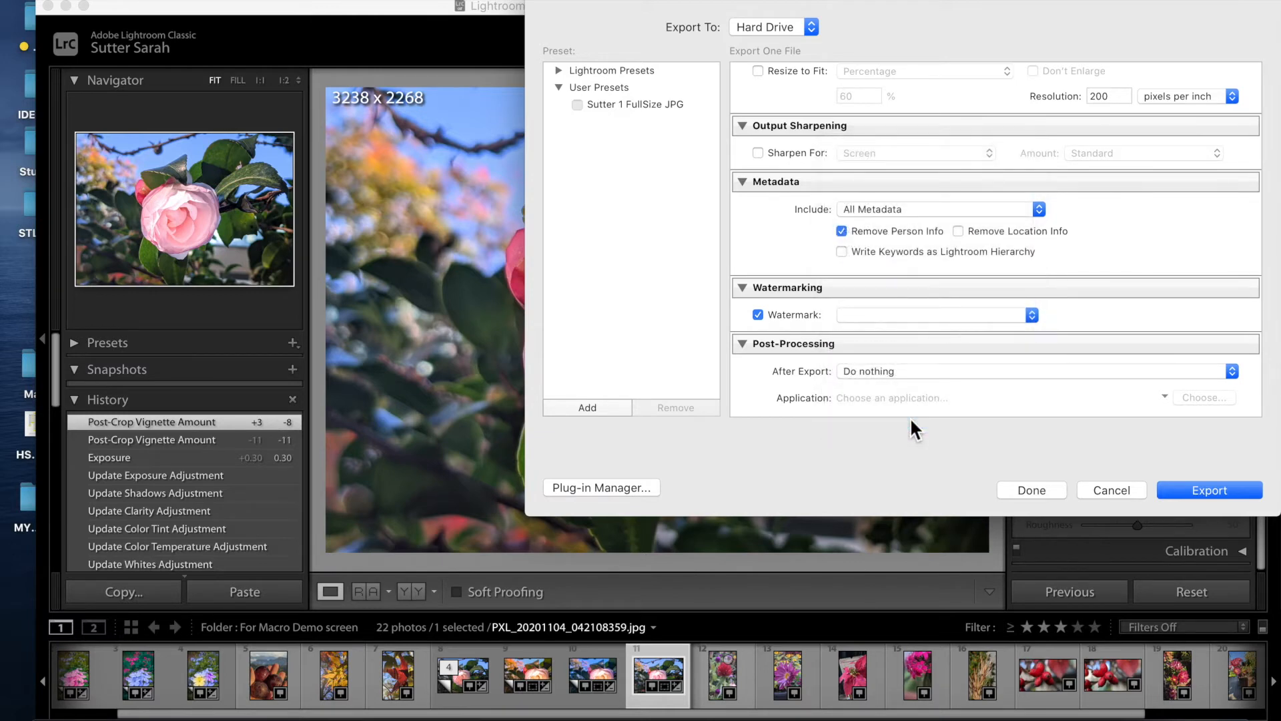
- Set the signature text watermark's shadow offset to 11 and its proportional size to 19
mouse_move(558, 351)
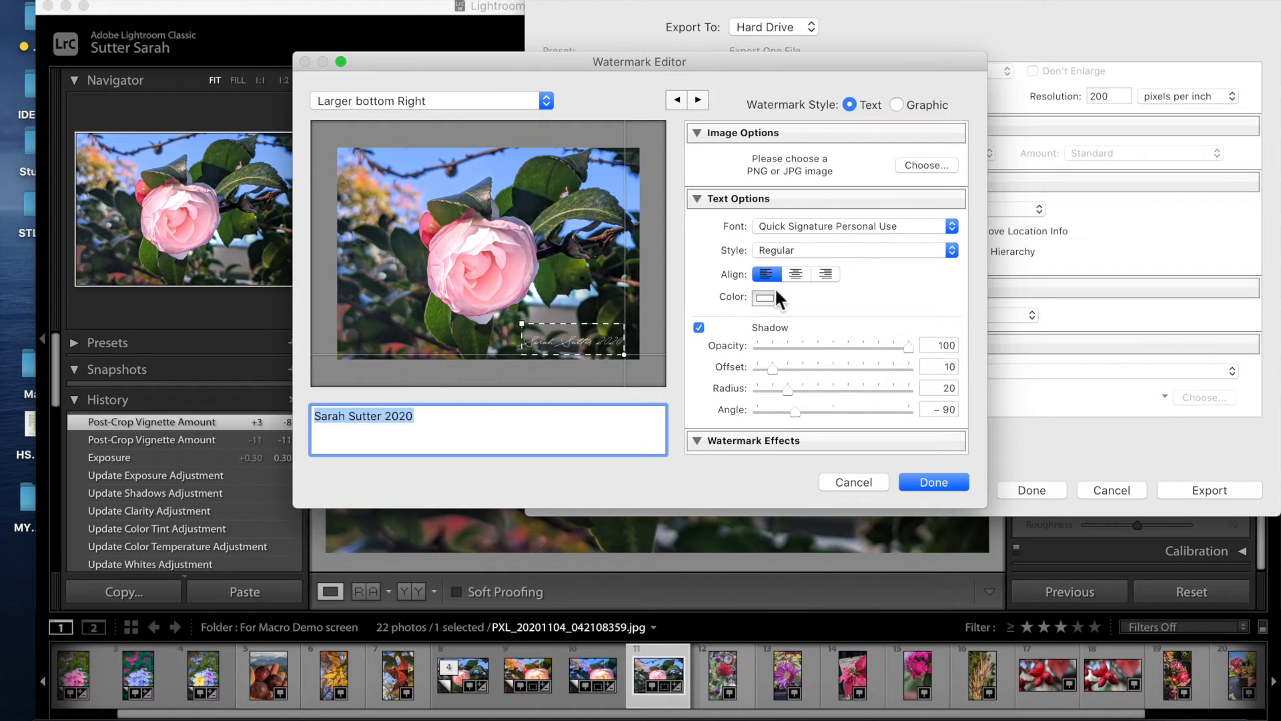
click(955, 223)
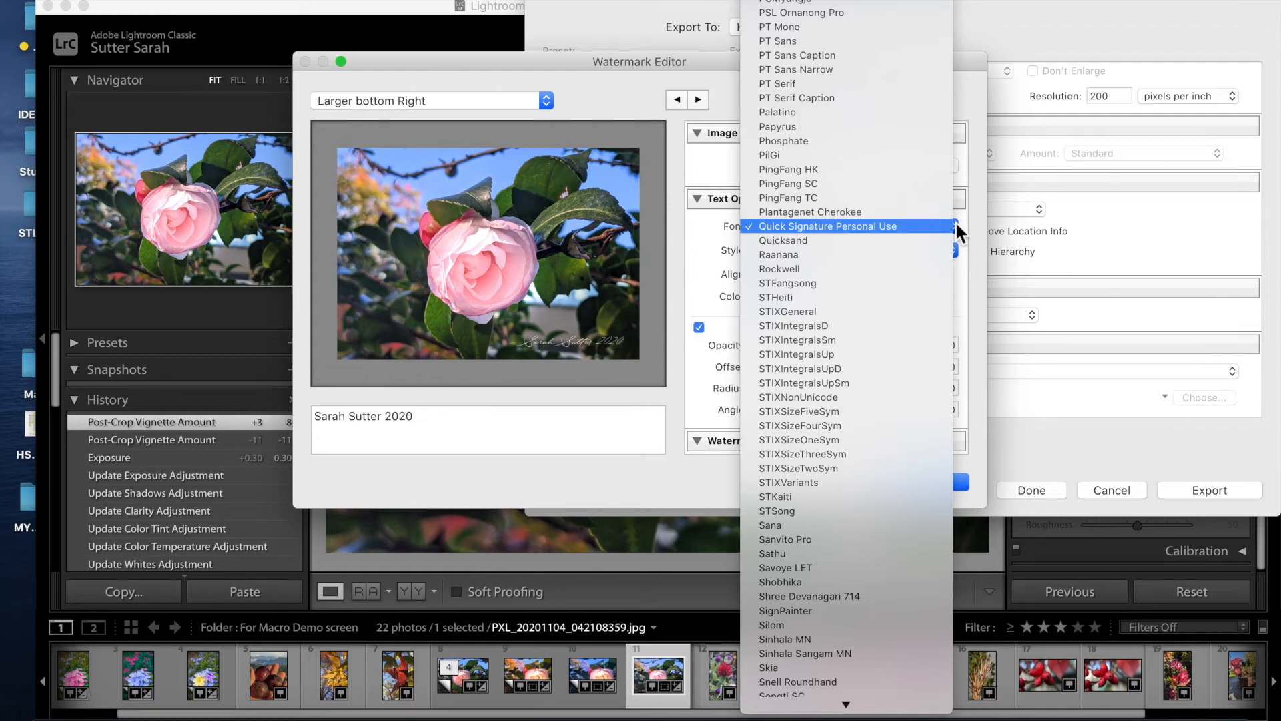
click(955, 224)
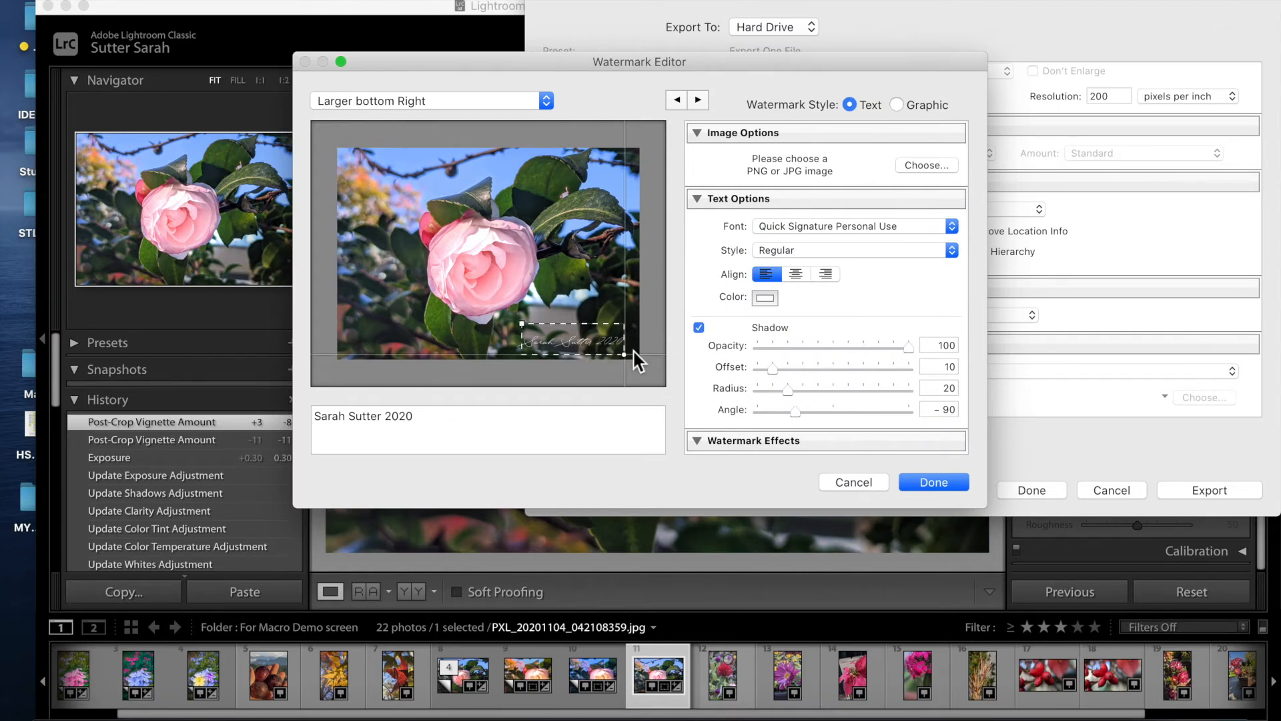
scroll(779, 374, down, 5)
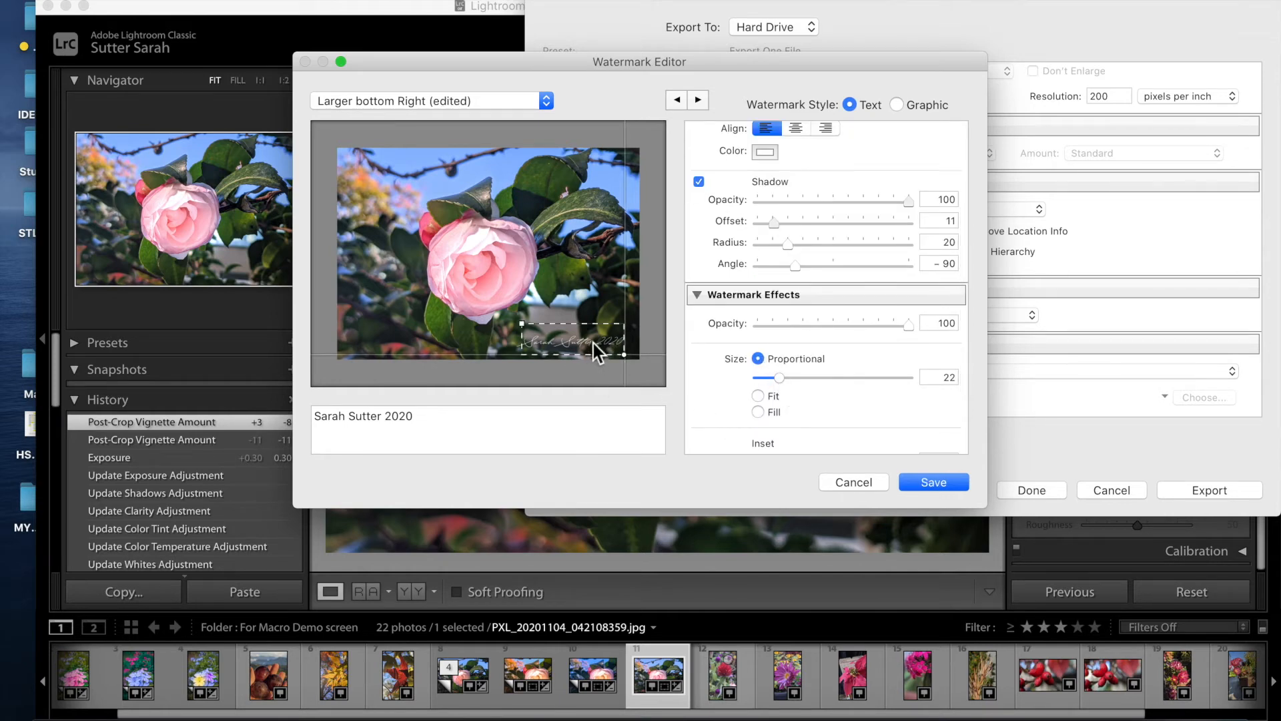
click(862, 378)
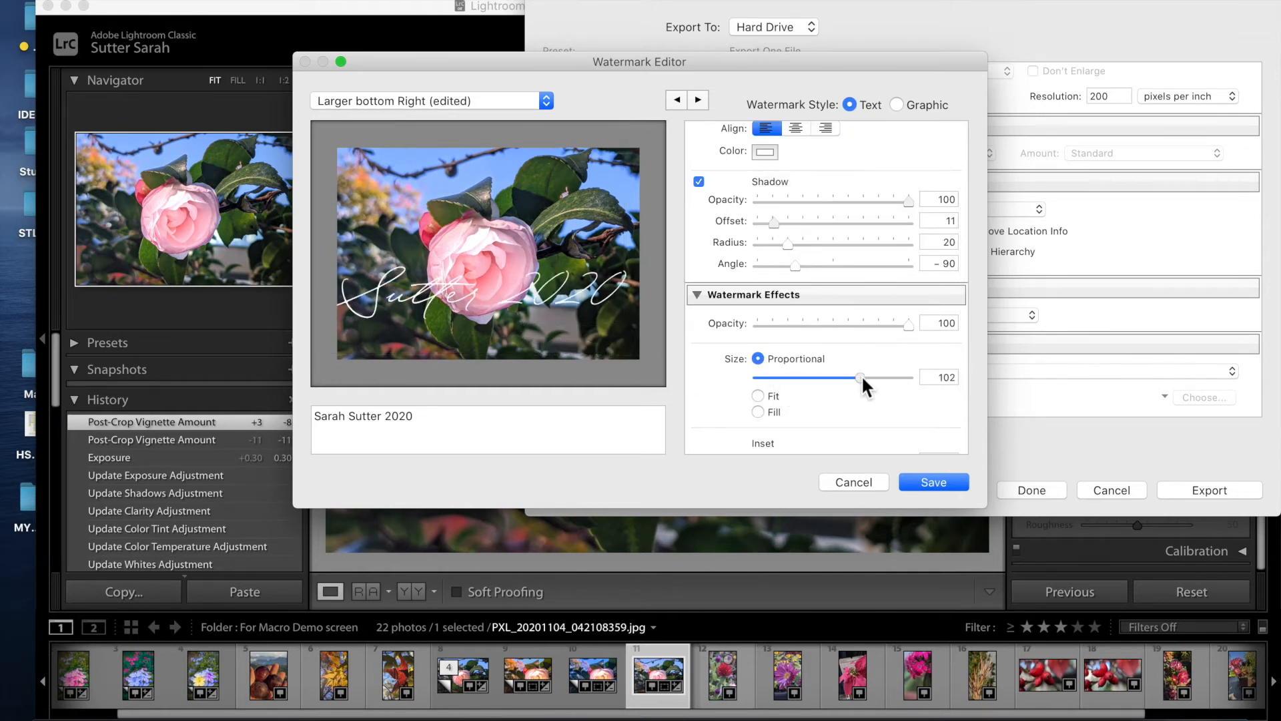
drag(862, 374, 777, 378)
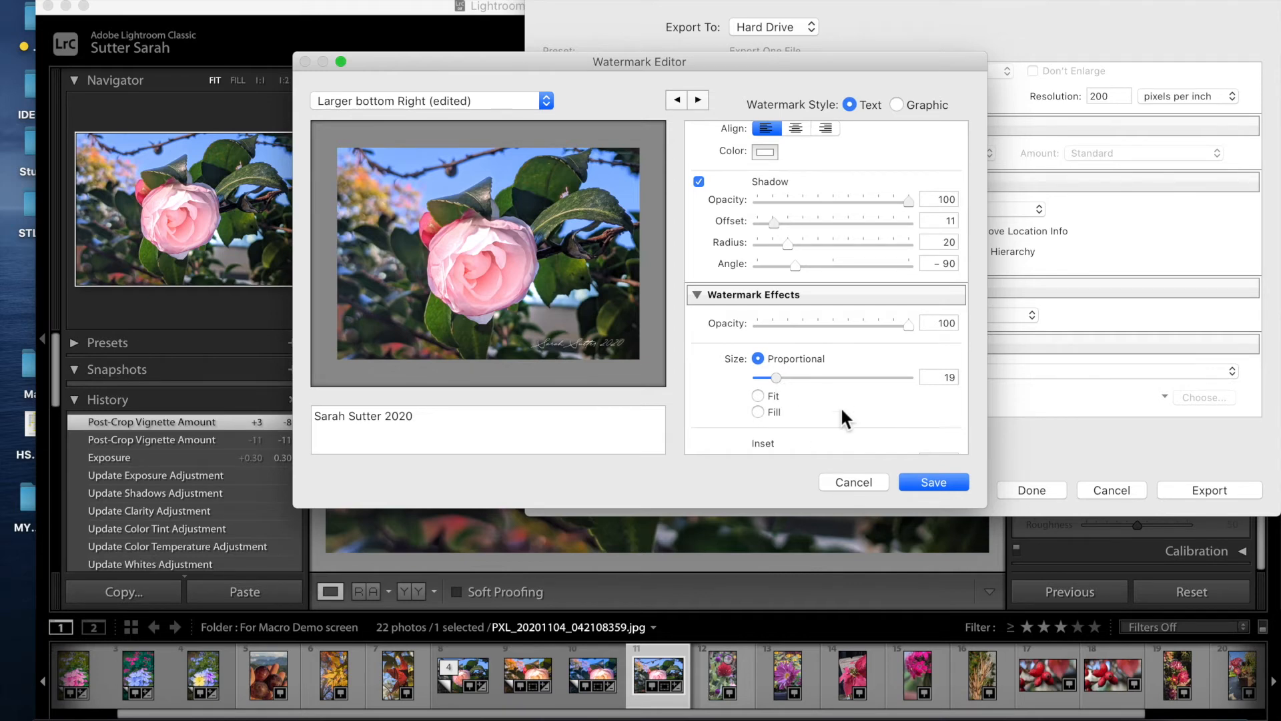
- Try anchoring the signature watermark in the photo's lower-left corner, and move the anchor back to the lower-right corner
scroll(842, 412, down, 5)
click(782, 439)
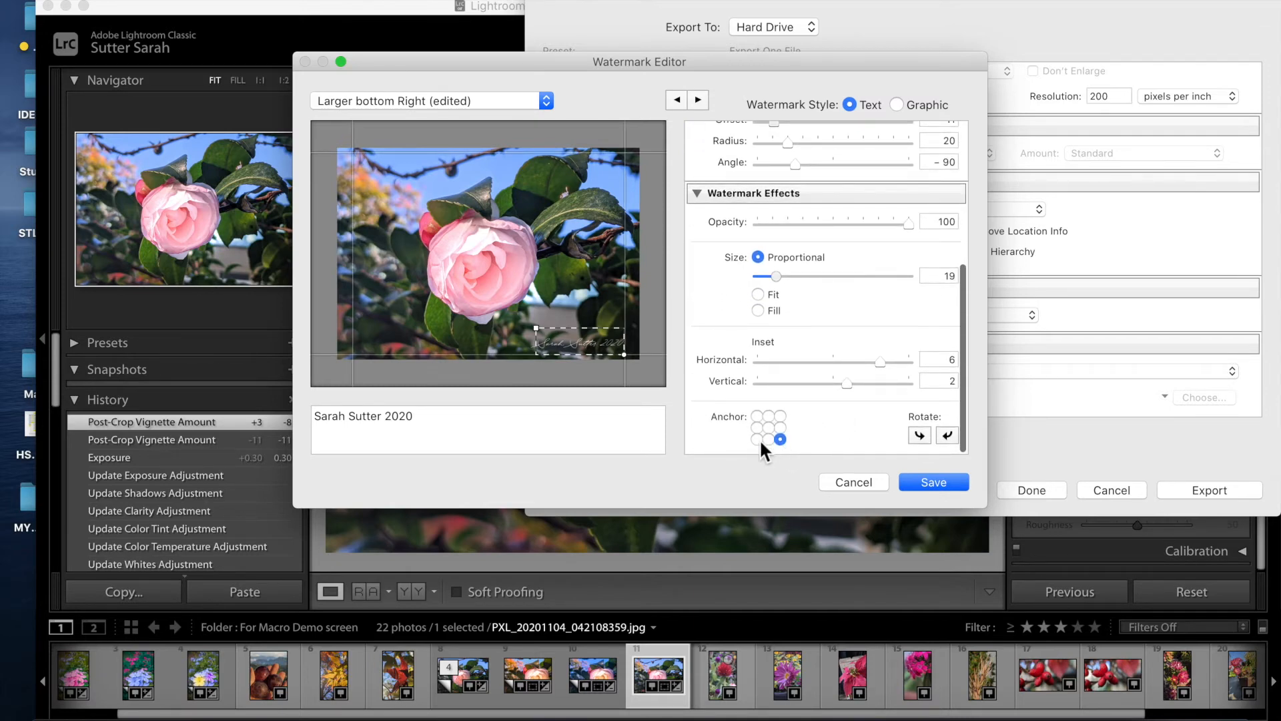
click(757, 438)
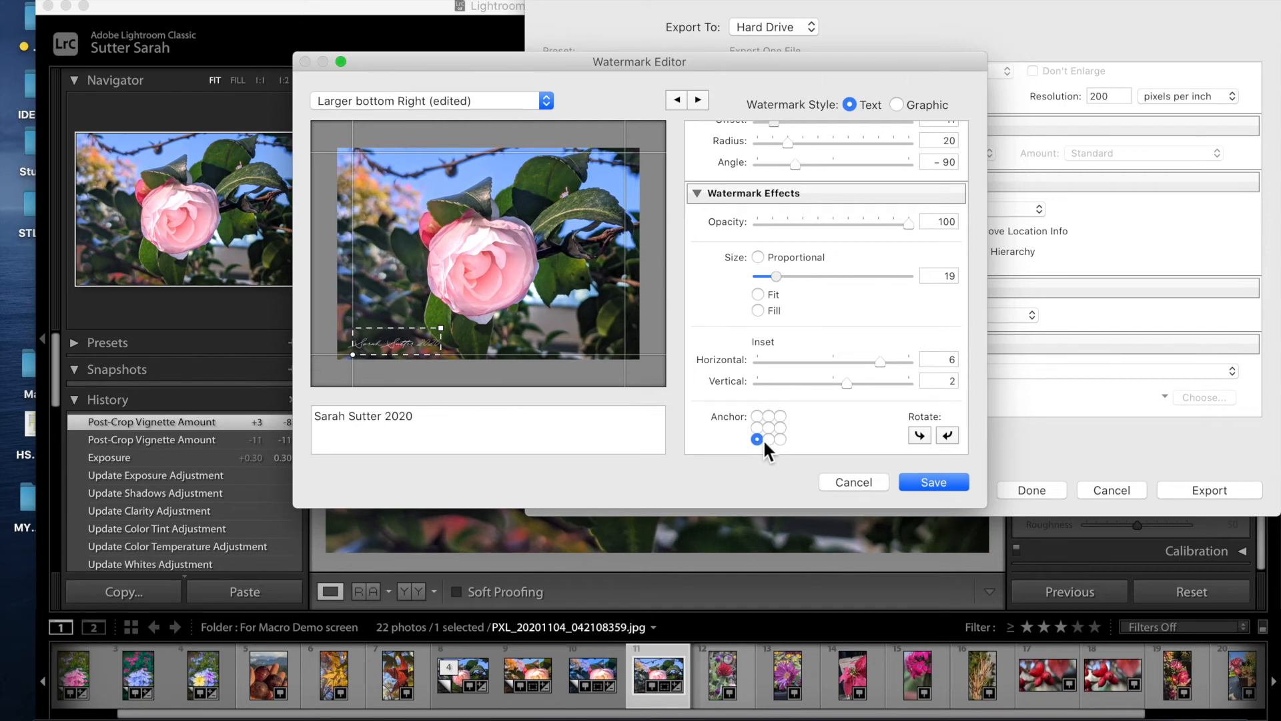
click(779, 438)
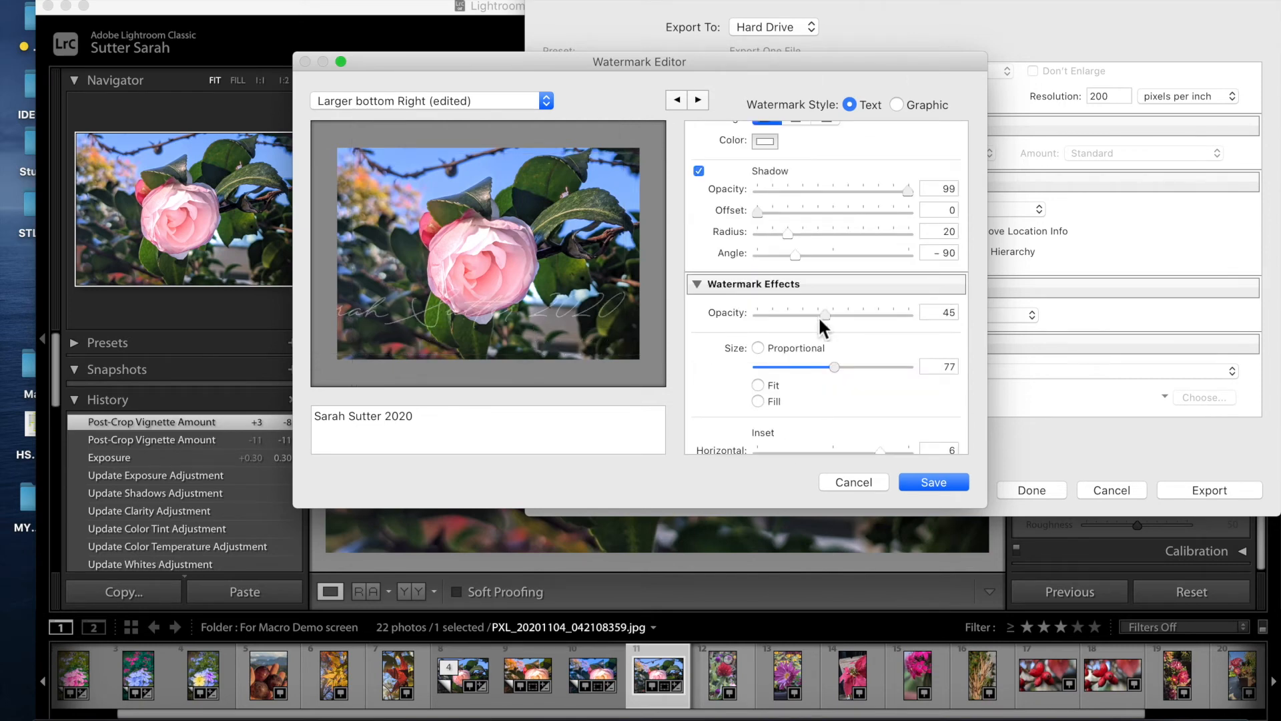
- Try centring the watermark on the photo at a proportional size of 63
scroll(819, 370, down, 3)
click(768, 442)
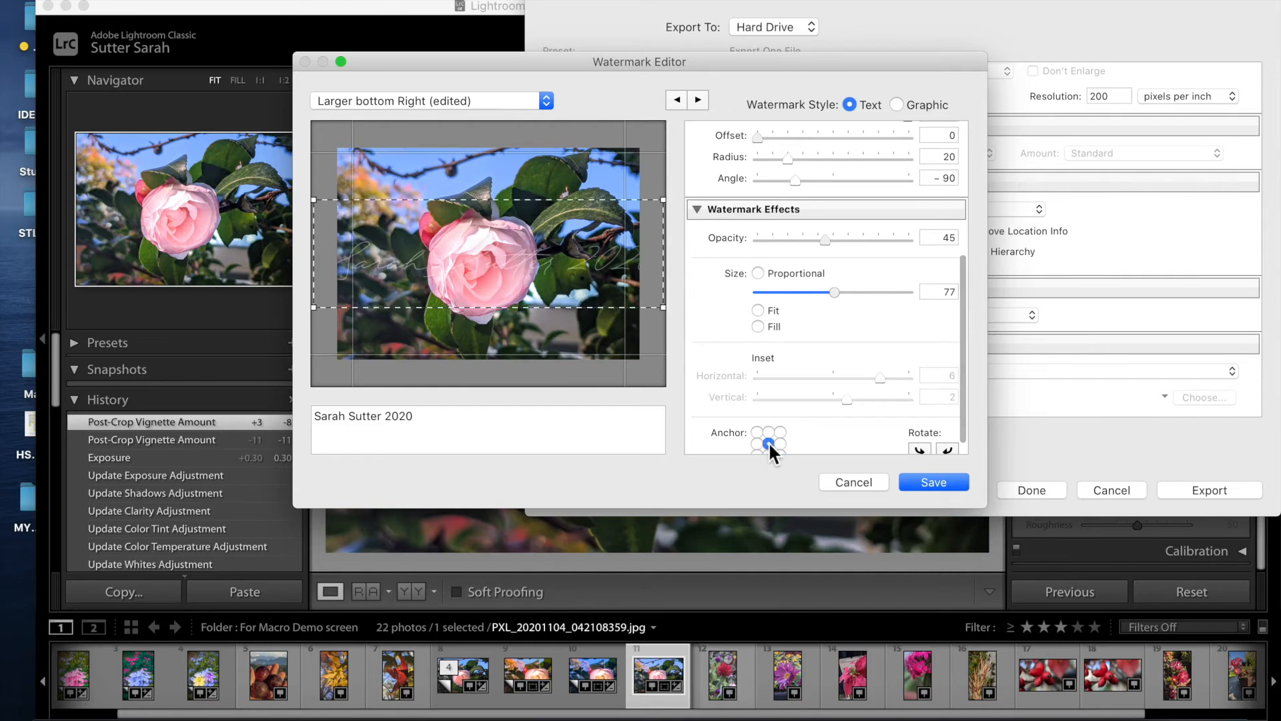
drag(834, 292, 821, 293)
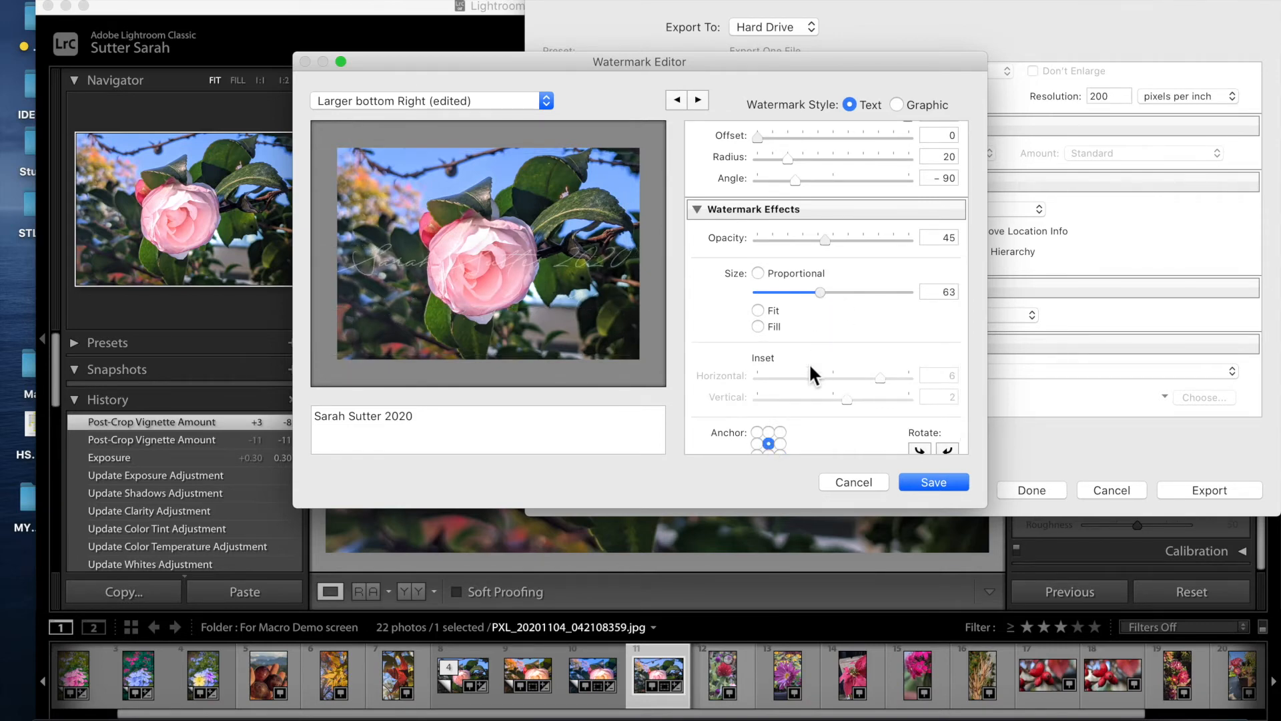
scroll(858, 360, down, 1)
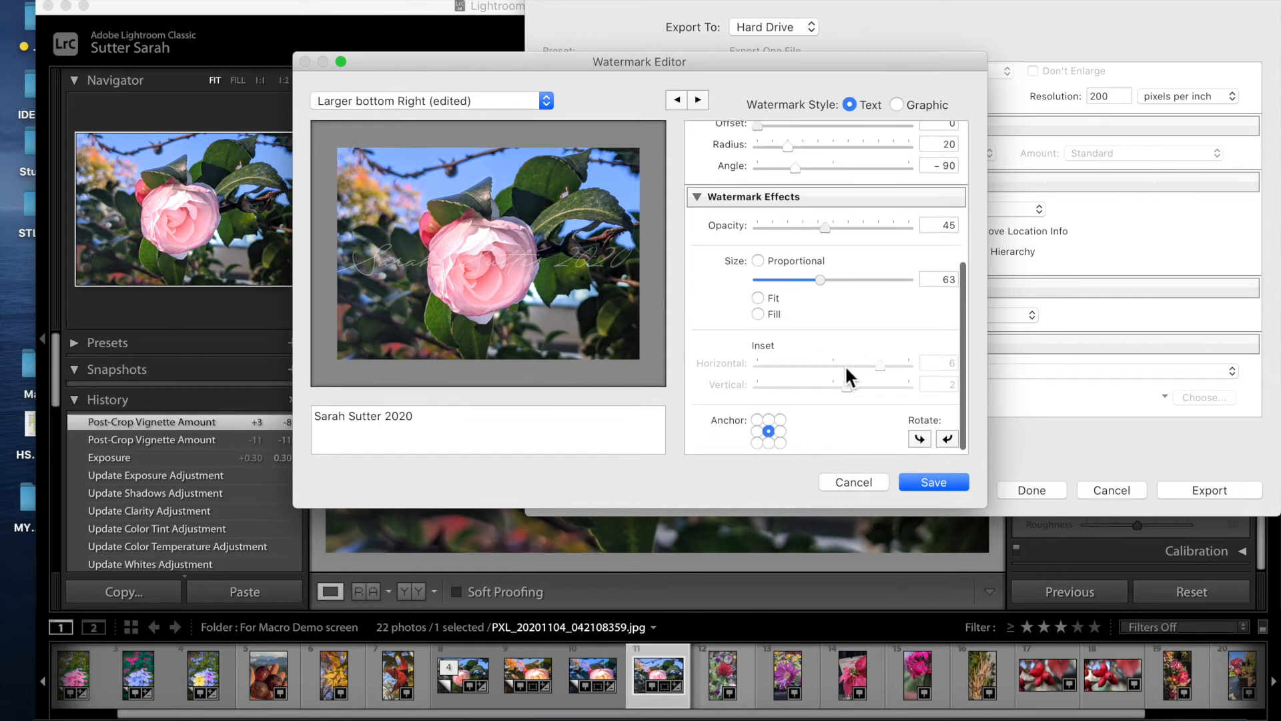
- Try the watermark anchored in the photo's lower-right corner at a size of 22 and an opacity of 100
click(780, 442)
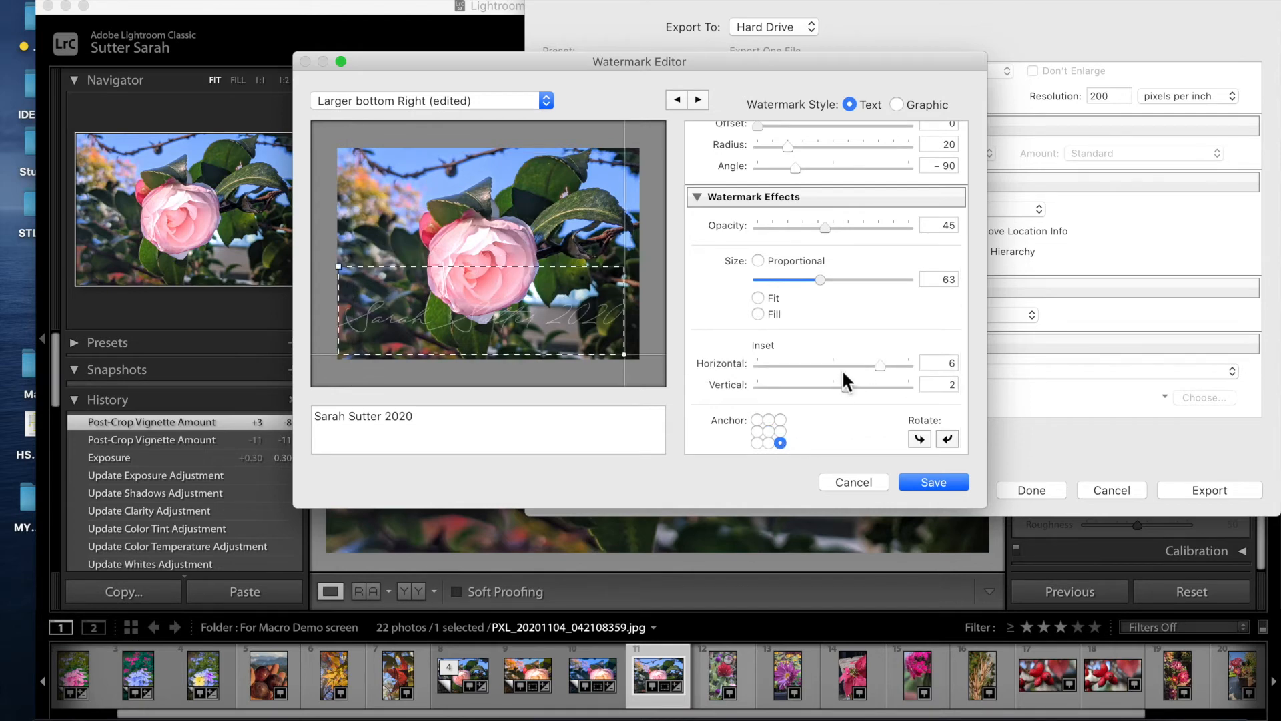
drag(822, 277, 783, 279)
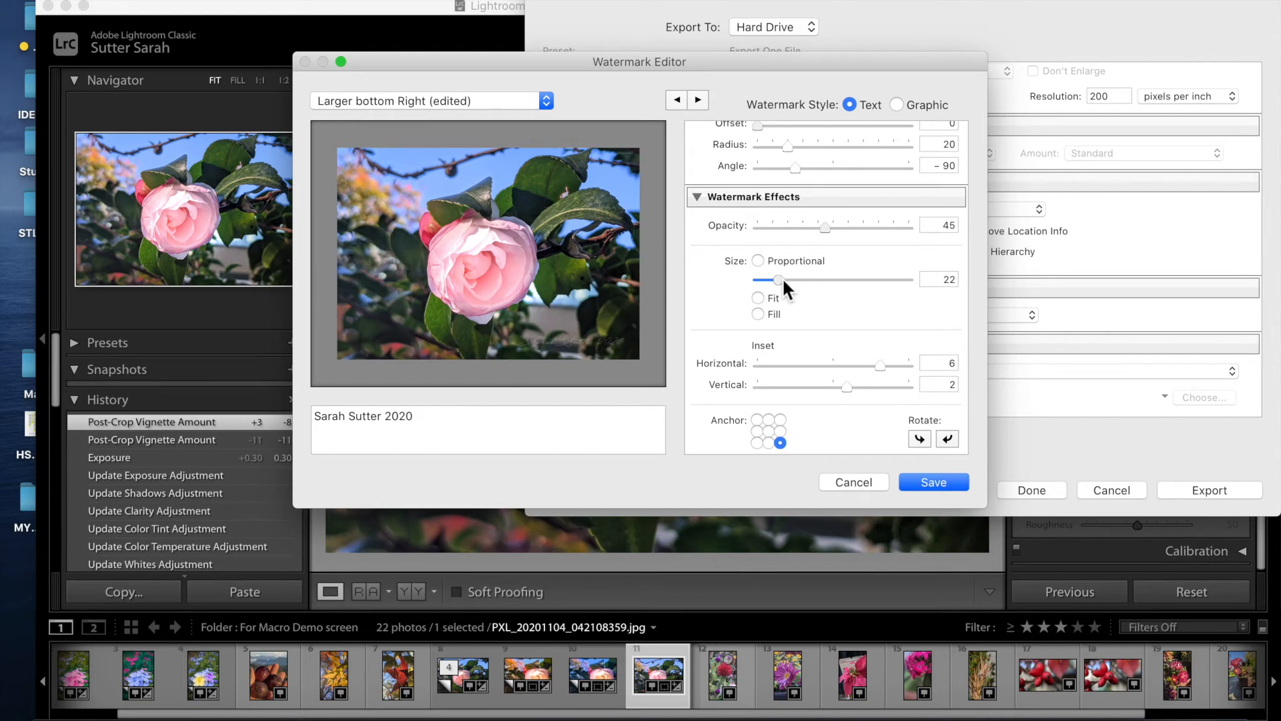
drag(826, 229, 911, 231)
mouse_move(619, 349)
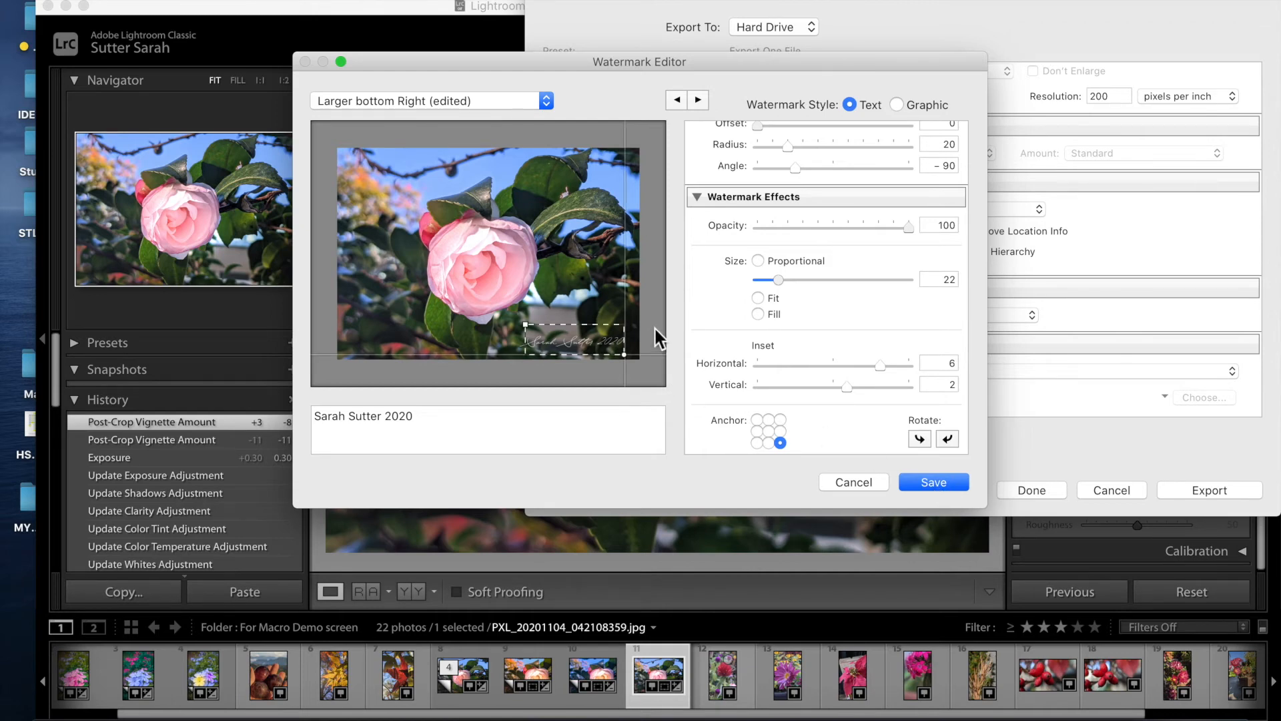
scroll(763, 282, up, 8)
scroll(764, 283, down, 8)
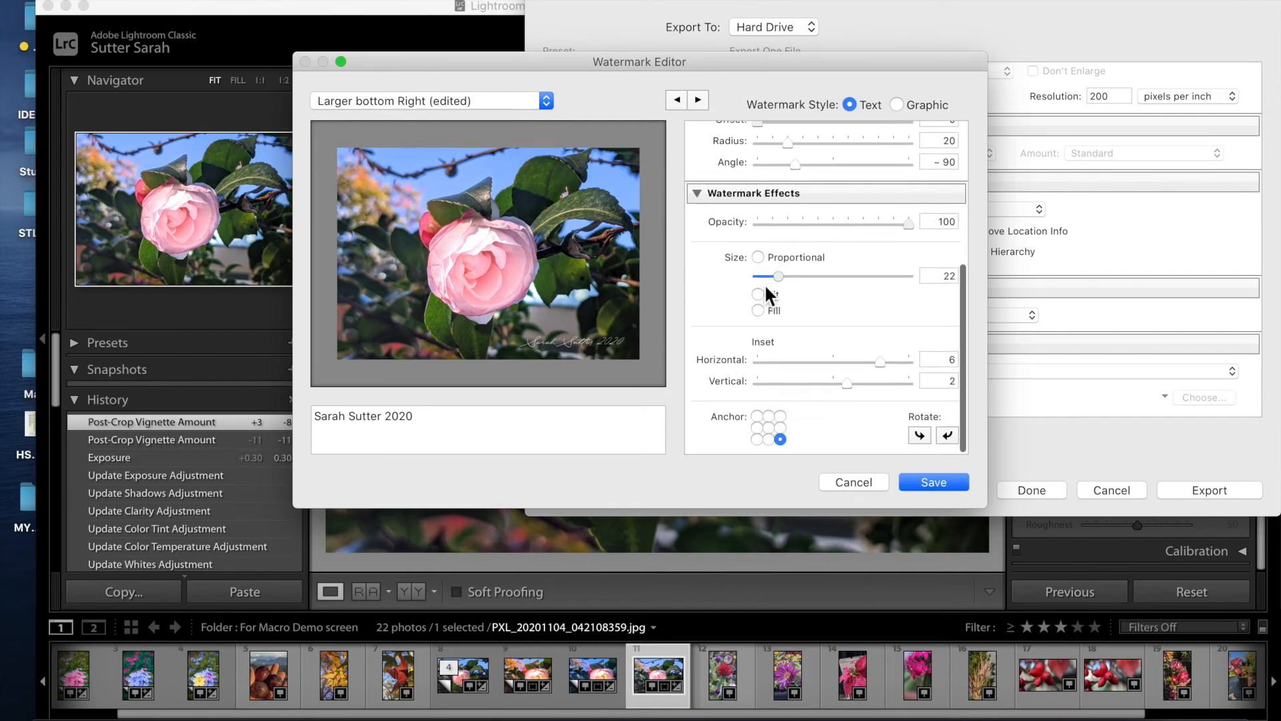
- Close the watermark editor without keeping the edits to the watermark
click(947, 478)
click(699, 212)
click(852, 483)
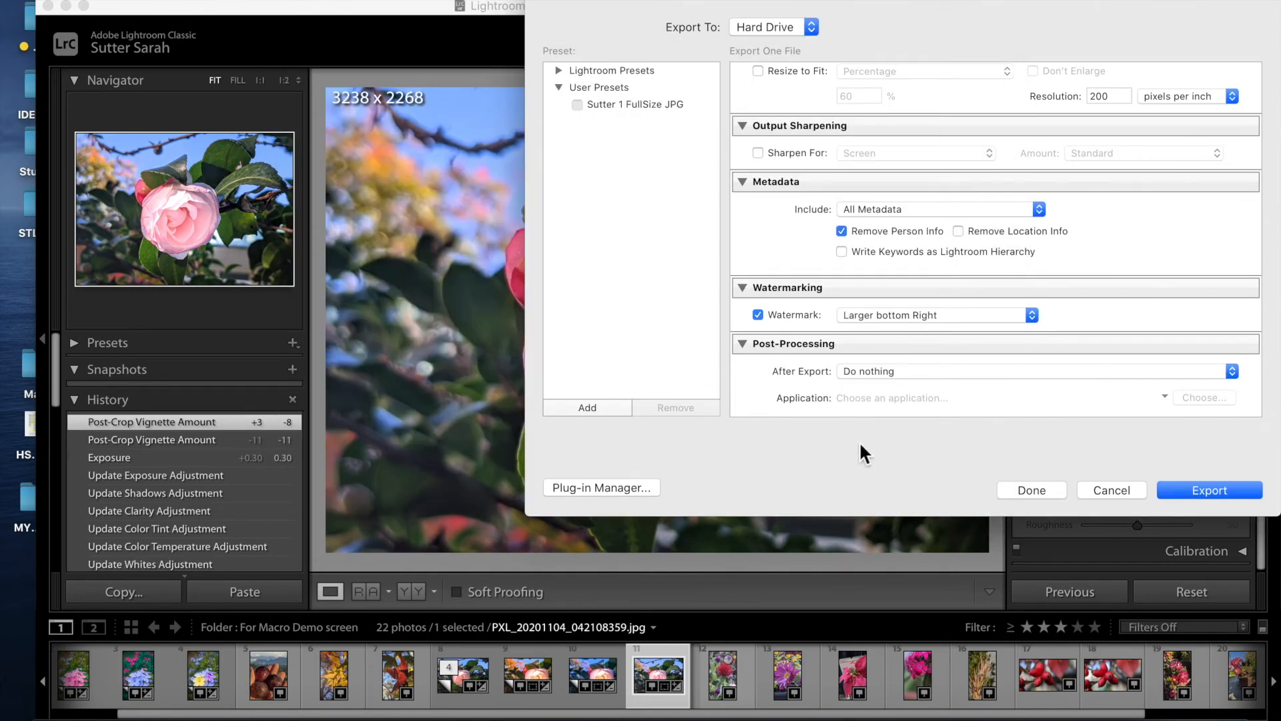
- Check the export location and file naming, and export the photo to the Desktop with the Larger bottom Right watermark
scroll(1043, 403, down, 1)
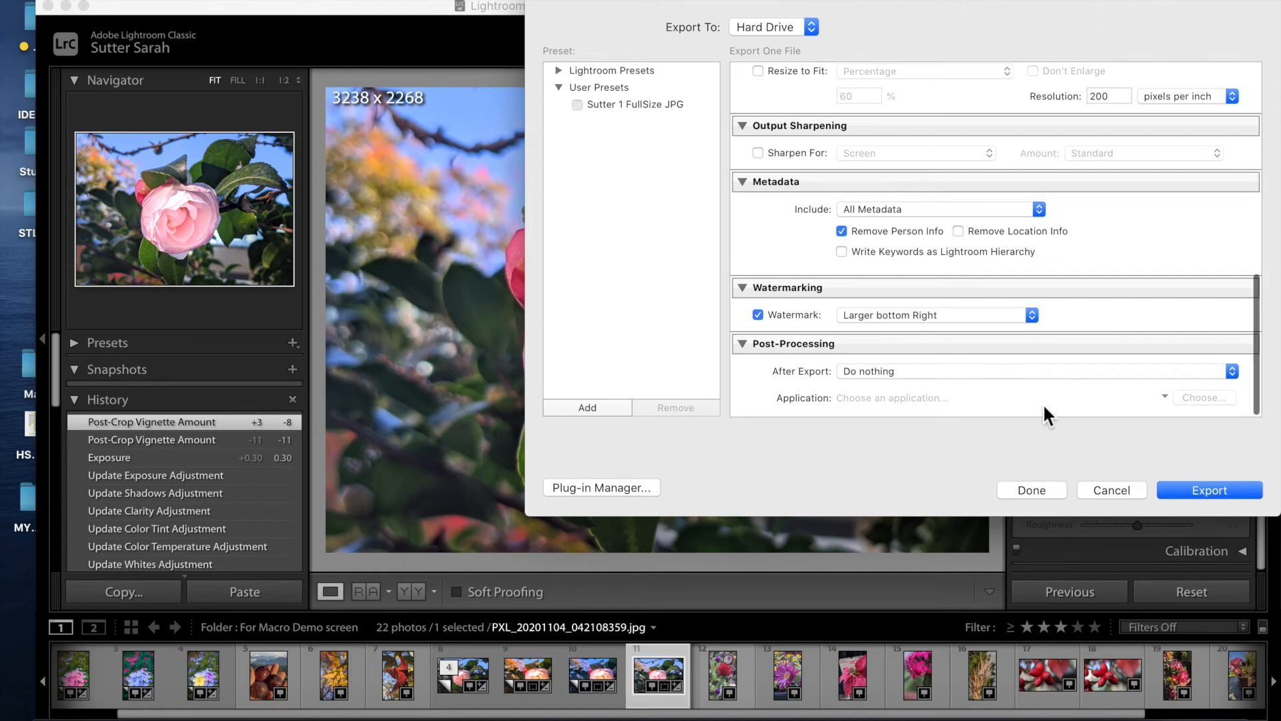
scroll(1043, 403, up, 1)
scroll(906, 337, up, 10)
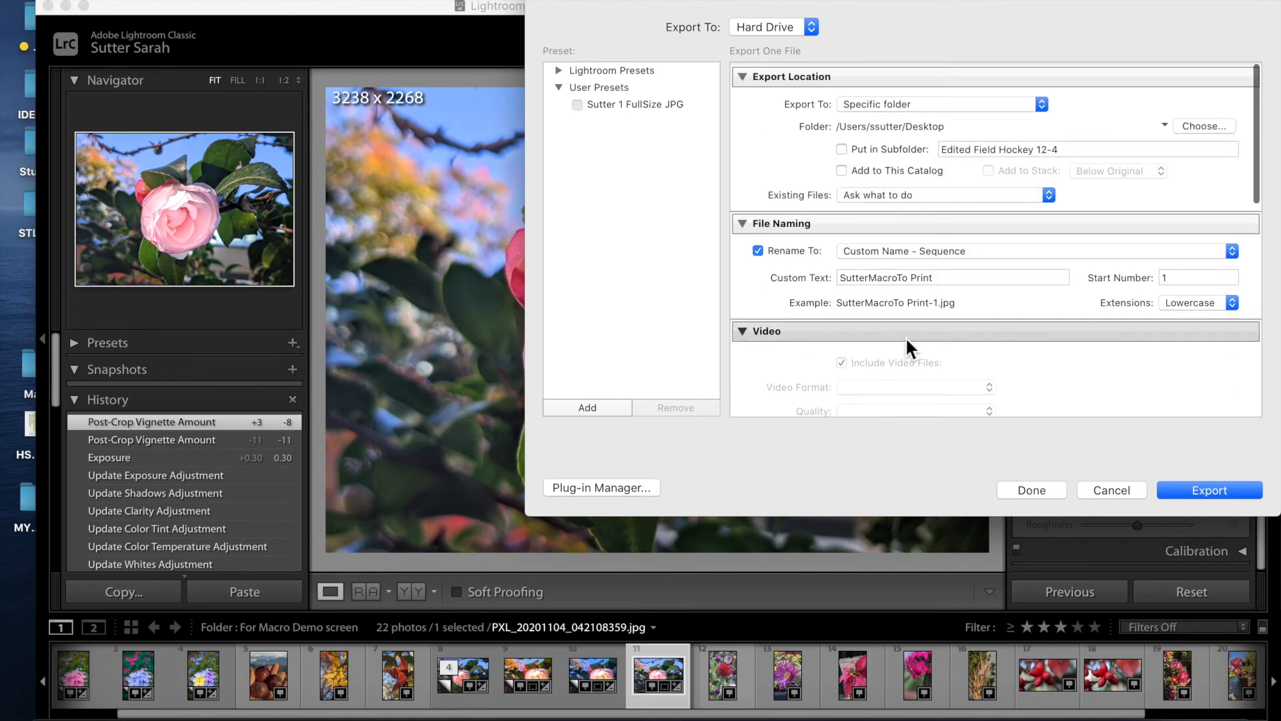
click(1194, 491)
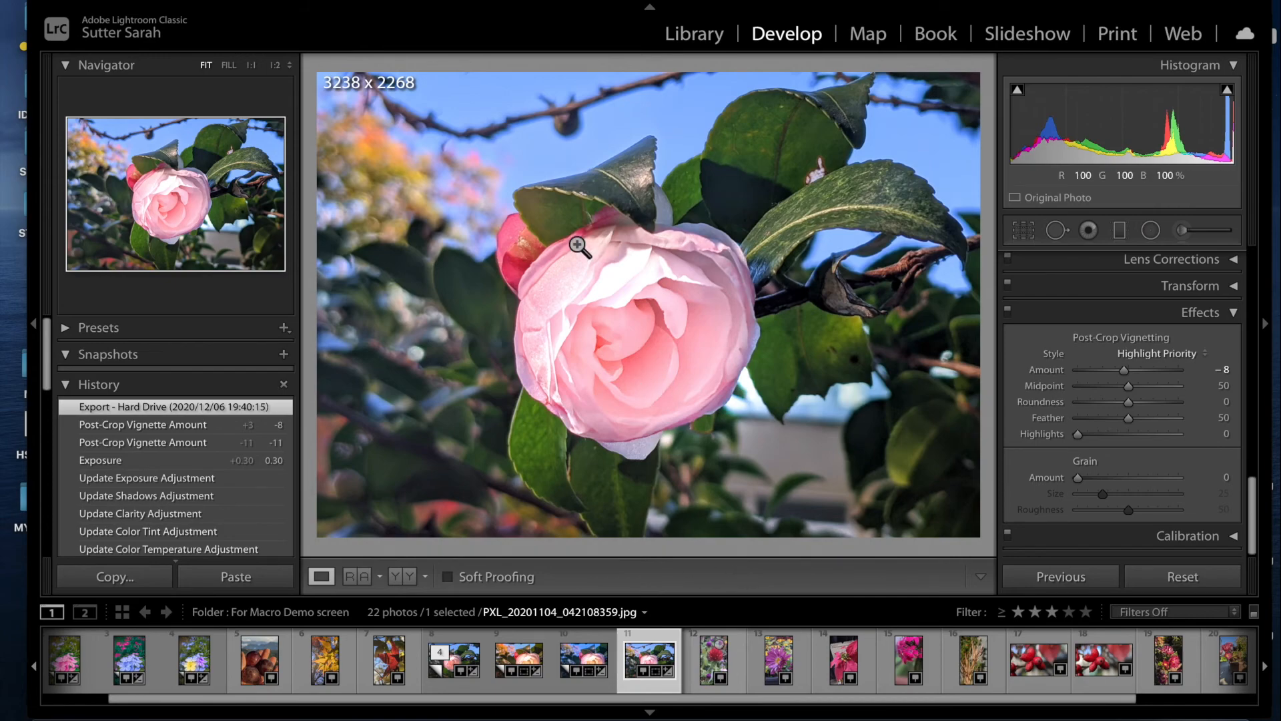
- Switch to Chrome and open the glossy A4 macro photo submission folder linked on the class planner slide
key(super+Tab)
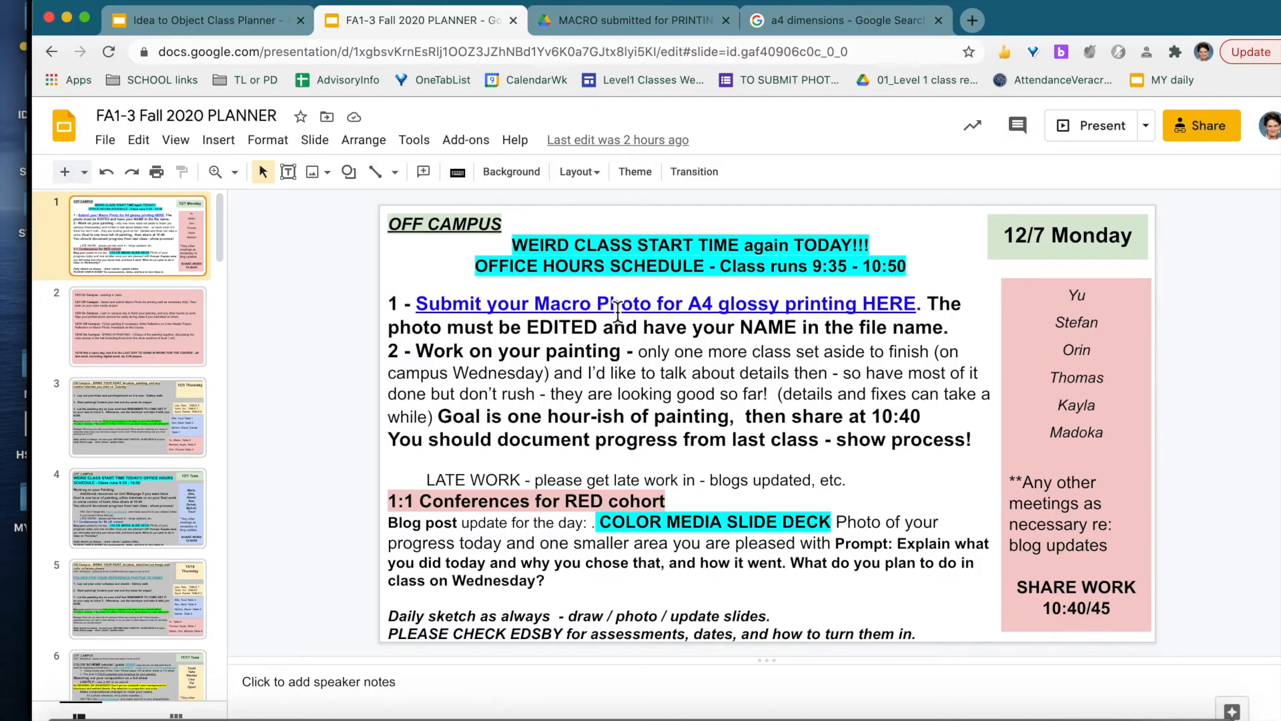
click(619, 308)
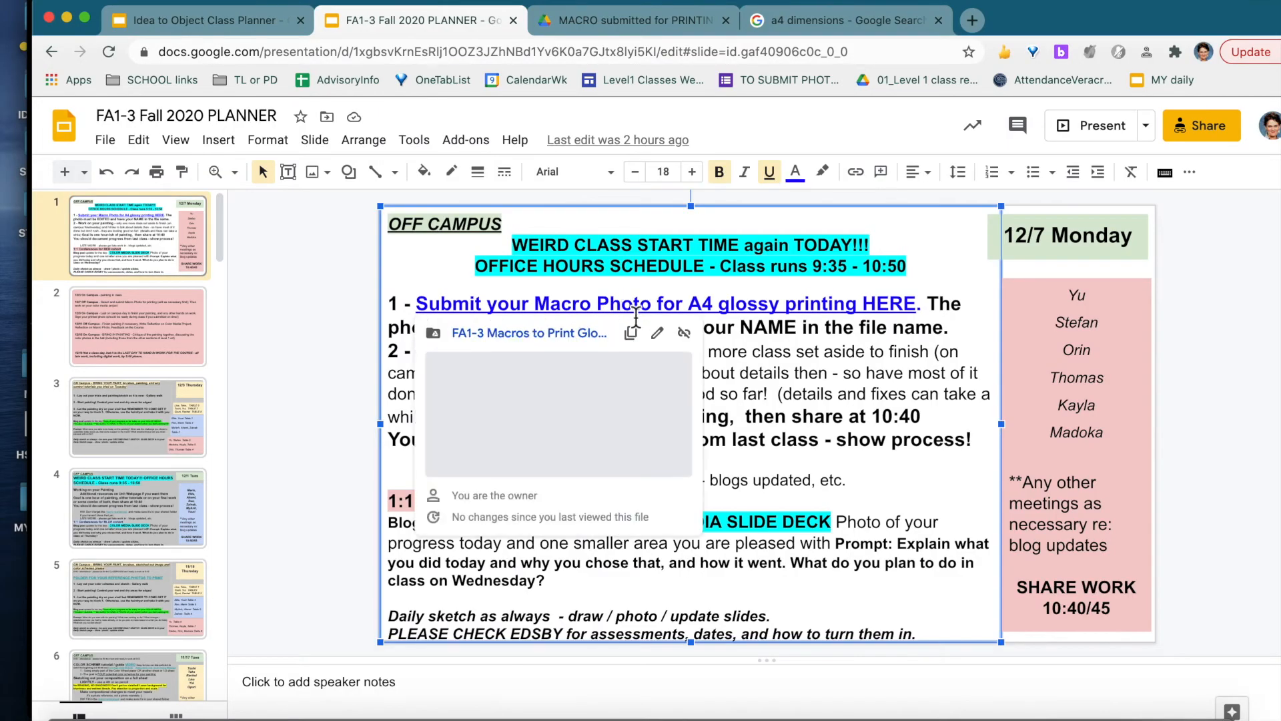
click(531, 334)
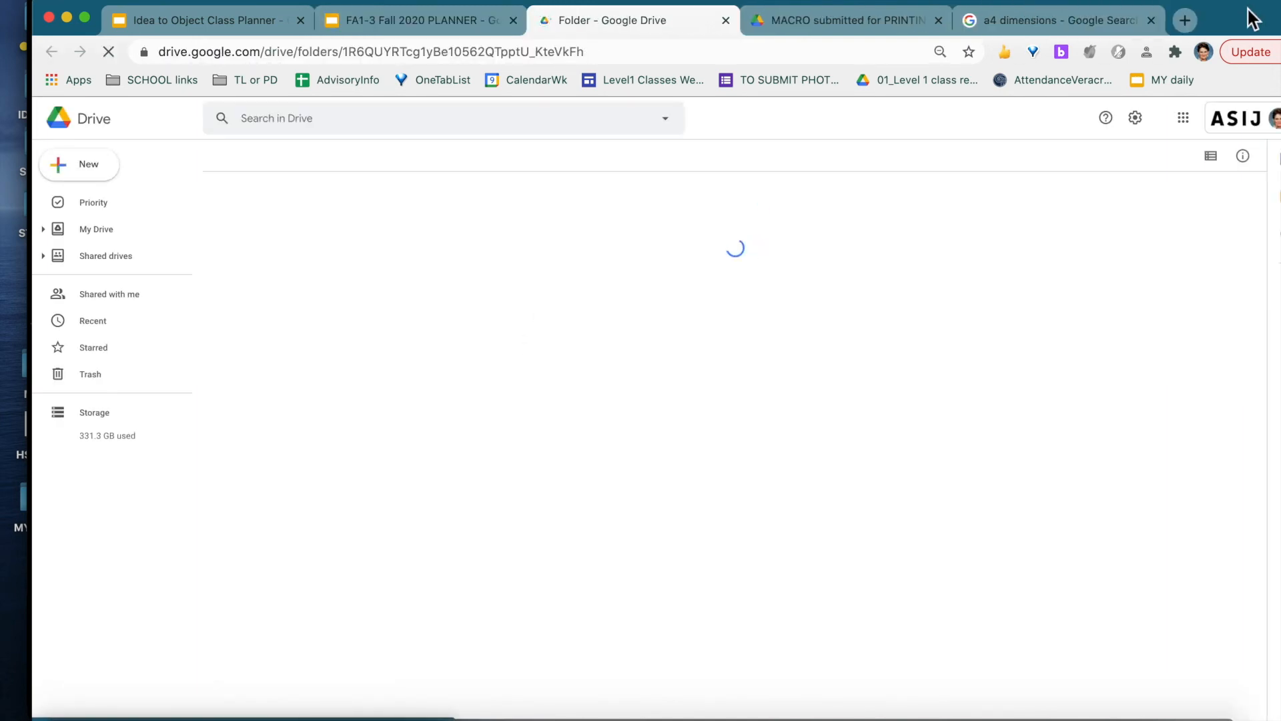
mouse_move(1248, 9)
mouse_down()
mouse_move(1241, 21)
mouse_move(1245, 0)
mouse_up()
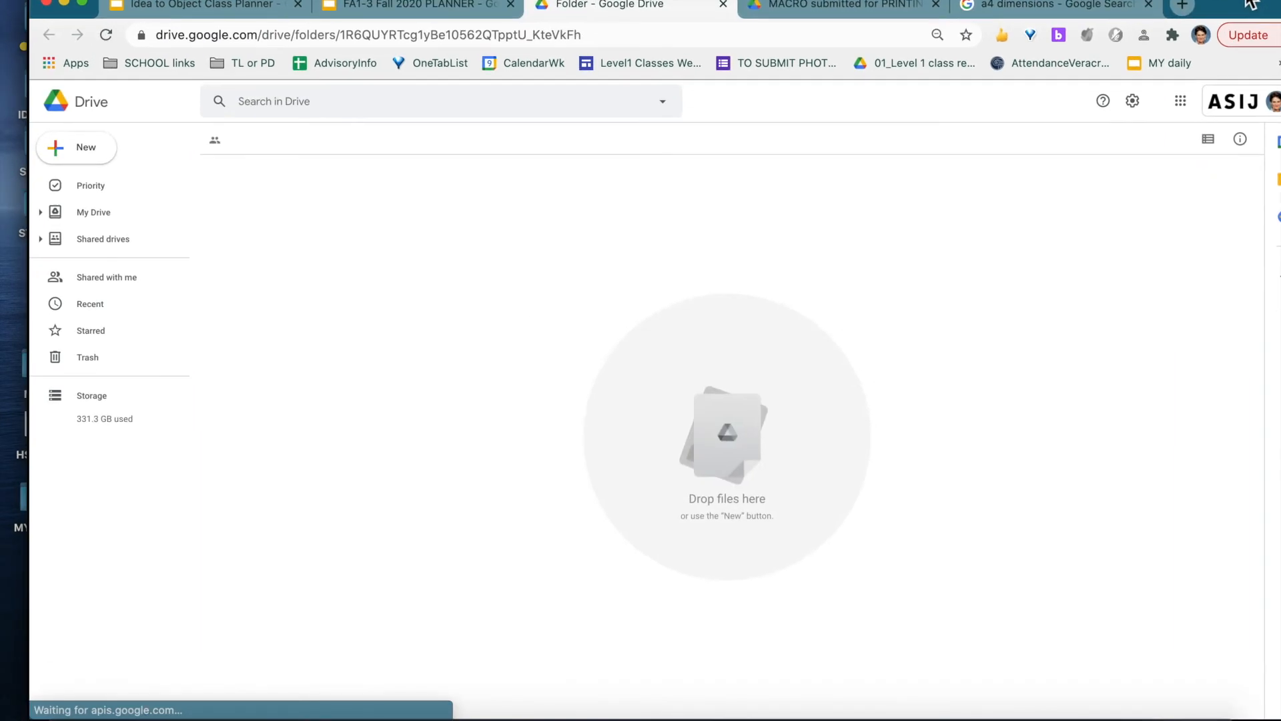
- Upload the newly exported MacroTo Print-1 JPEG from the Desktop to the FA1-3 Macros to Print Glossy folder
click(75, 148)
click(144, 194)
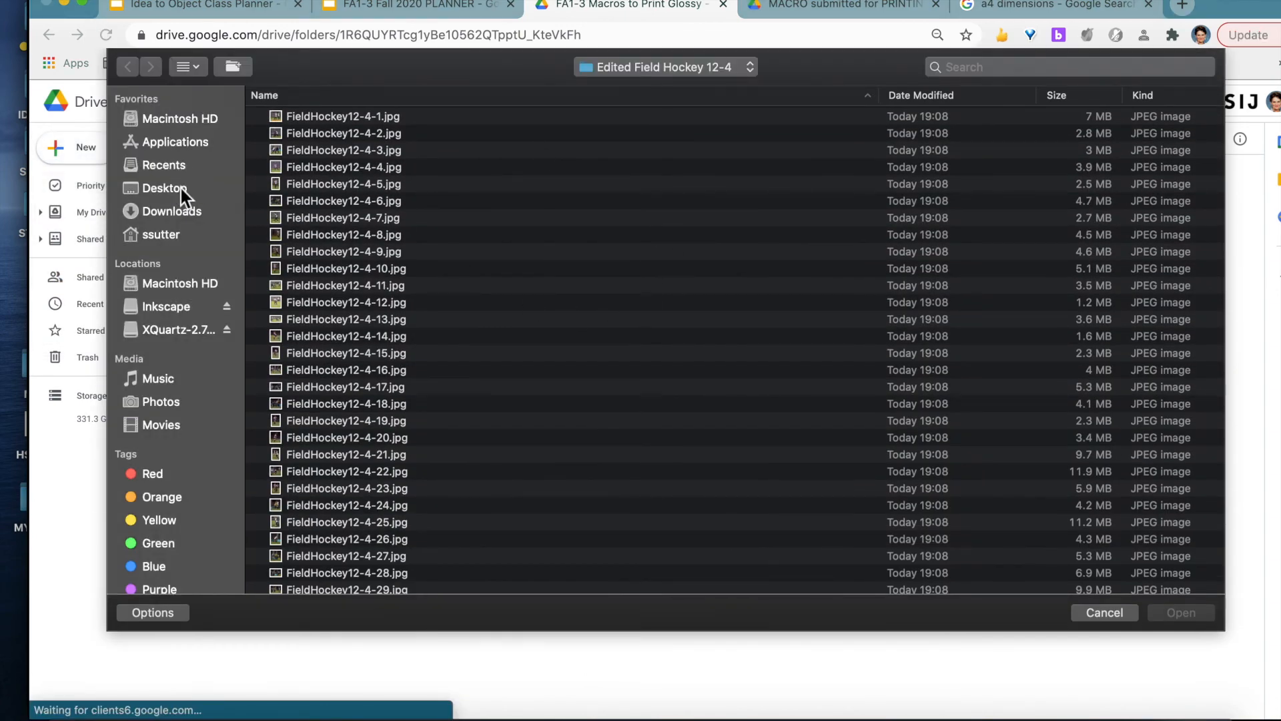
click(181, 188)
click(945, 97)
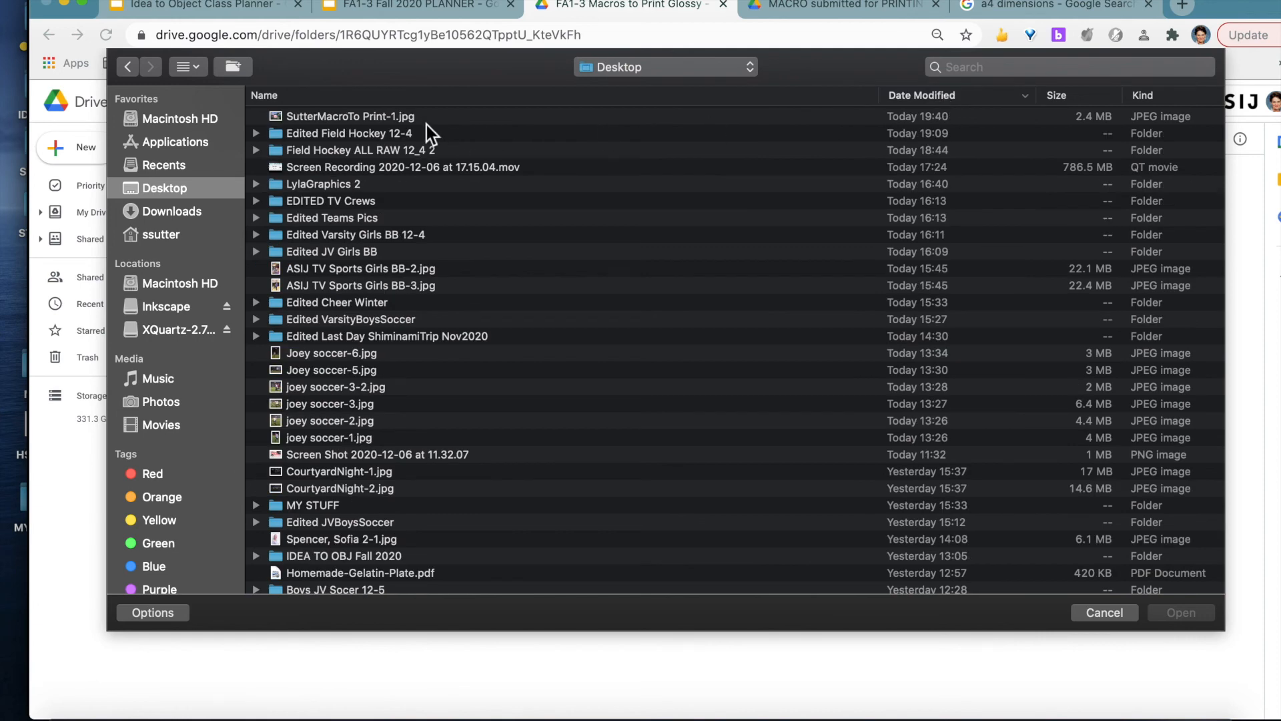
click(426, 119)
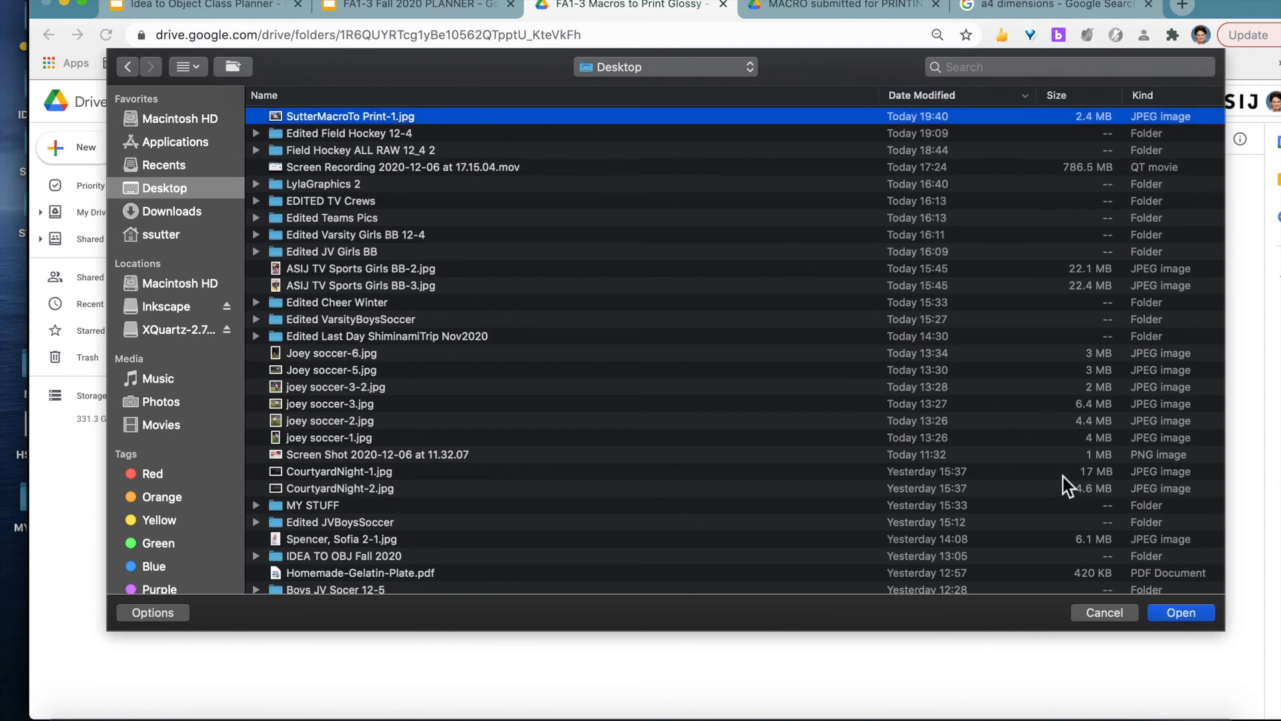
click(1191, 618)
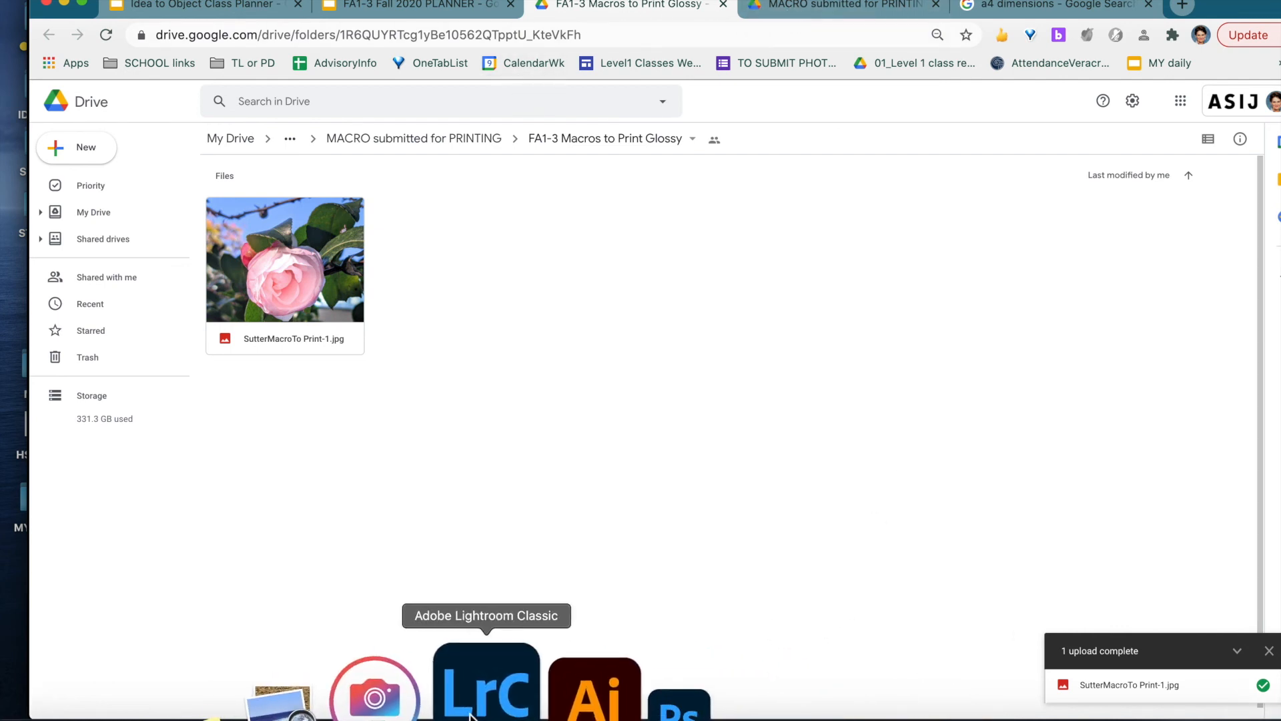
- Switch back to Lightroom Classic and create a virtual copy of the edited camellia photo
click(469, 715)
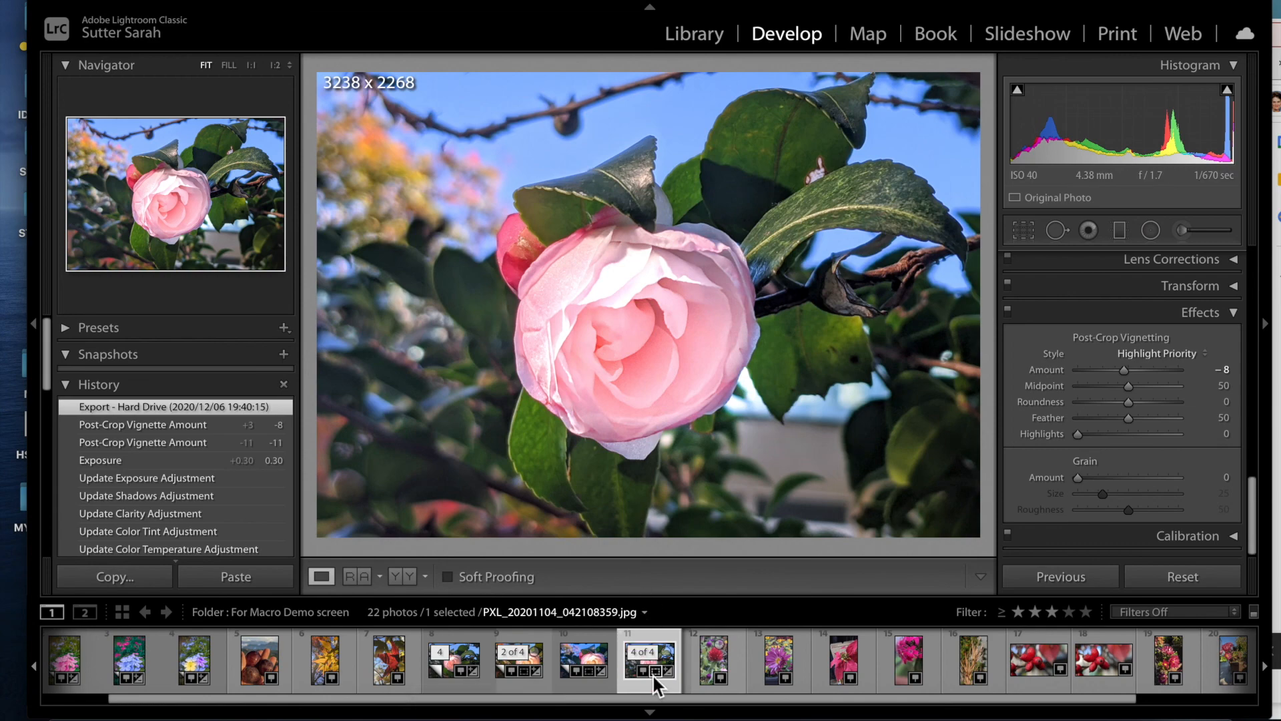
click(267, 0)
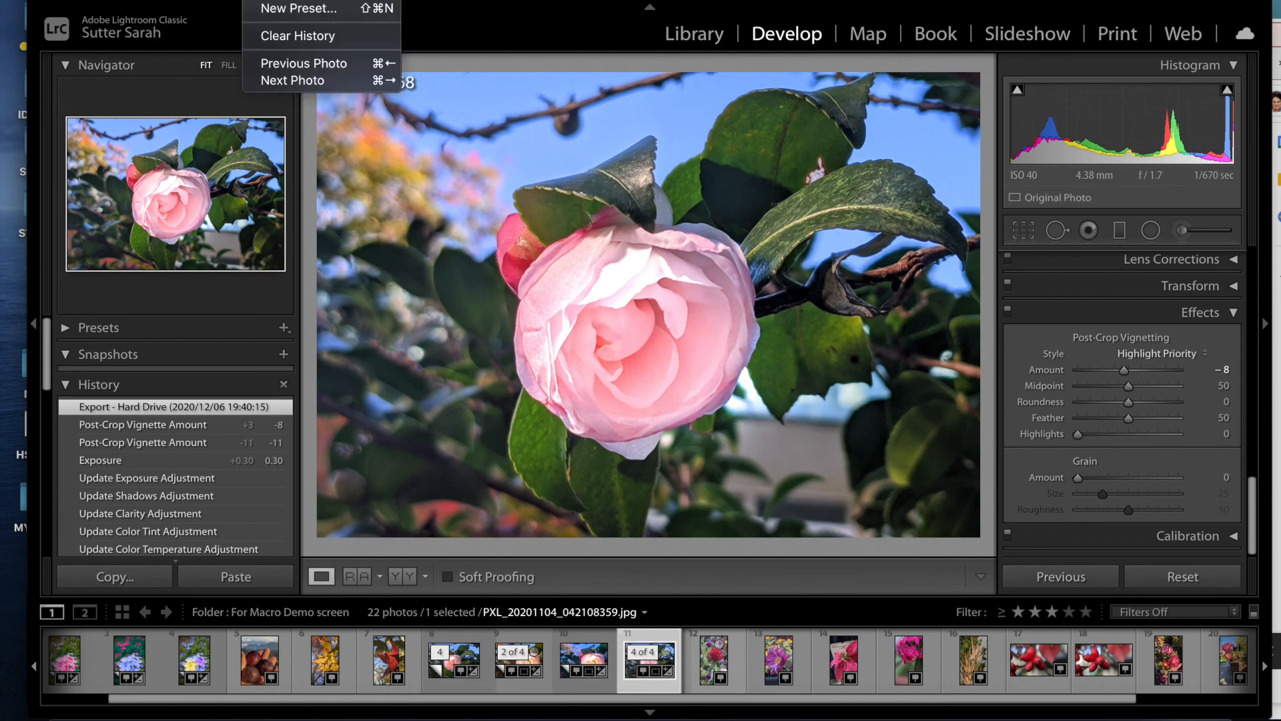
mouse_move(325, 0)
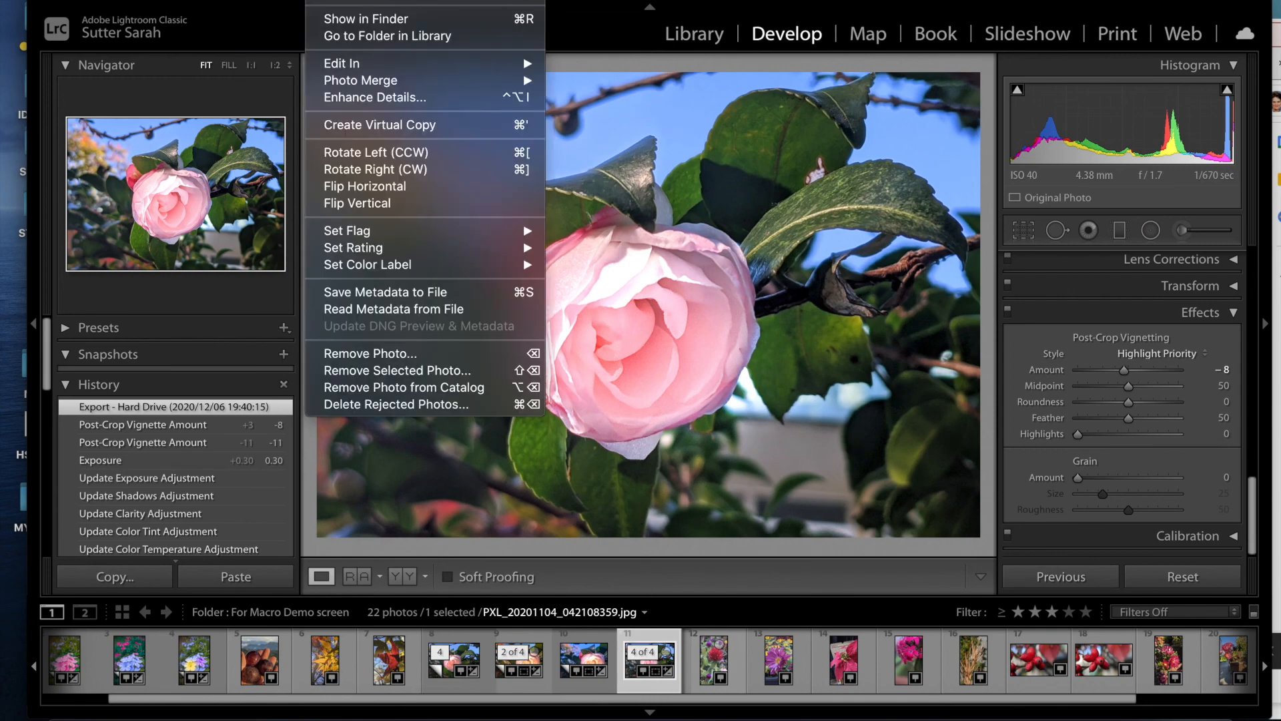
click(371, 127)
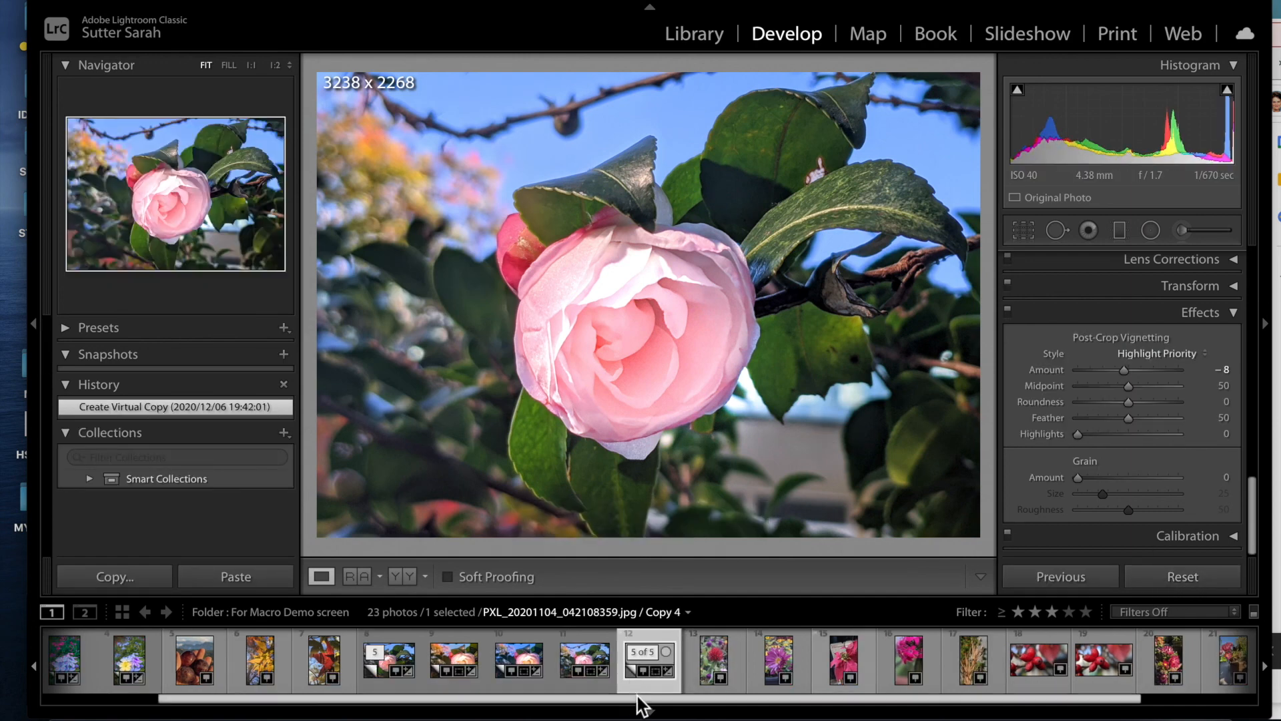
- Reset the virtual copy's develop settings and compare the copy with the edited camellia photo
click(1202, 579)
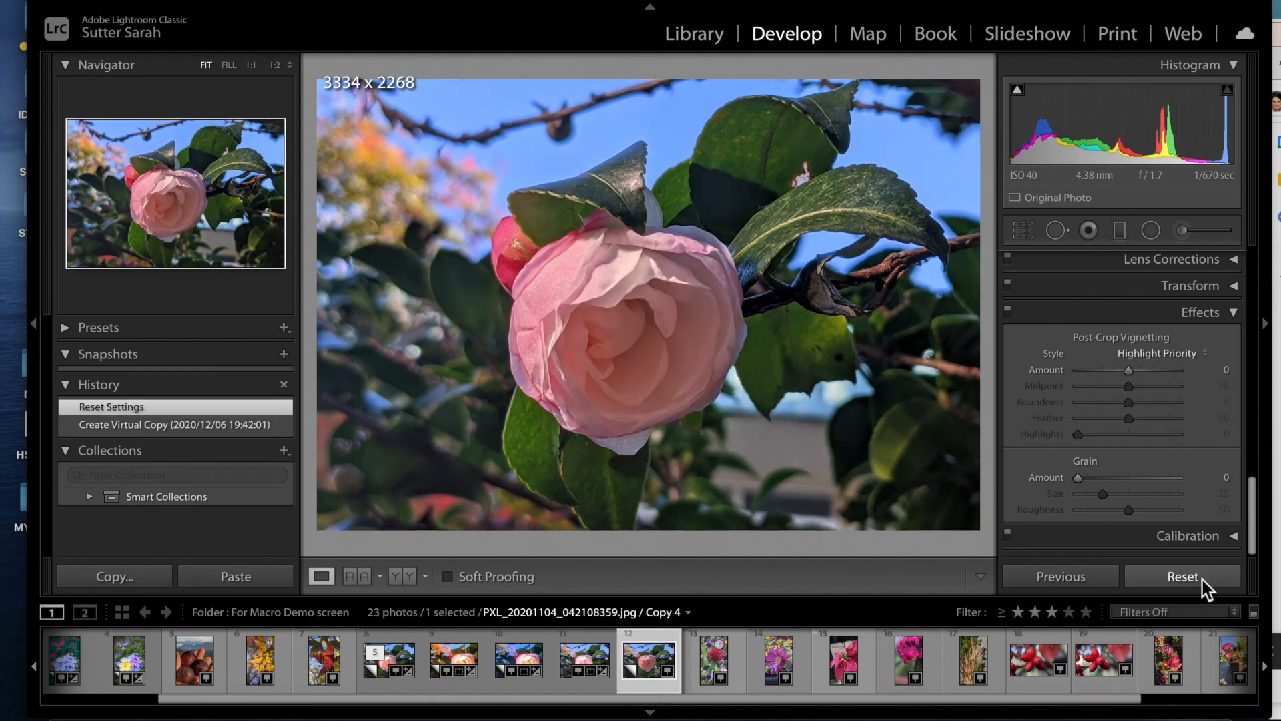
key(Left)
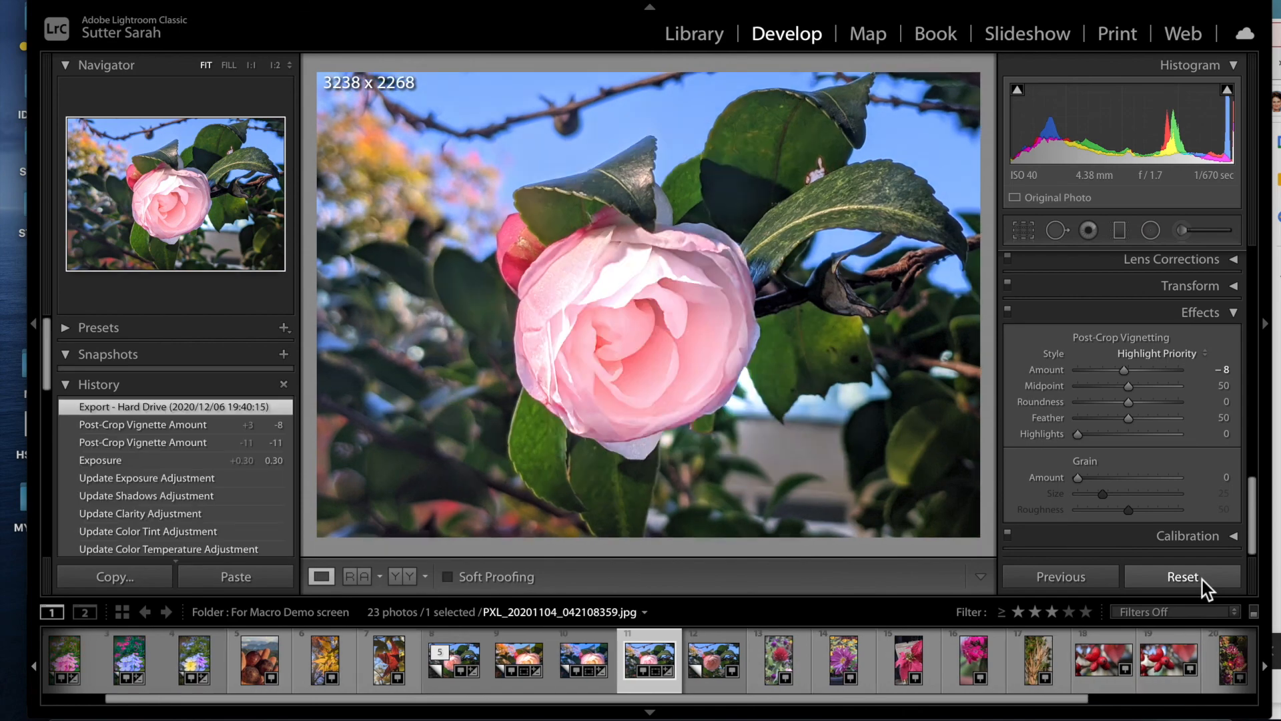
key(Right)
key(Left)
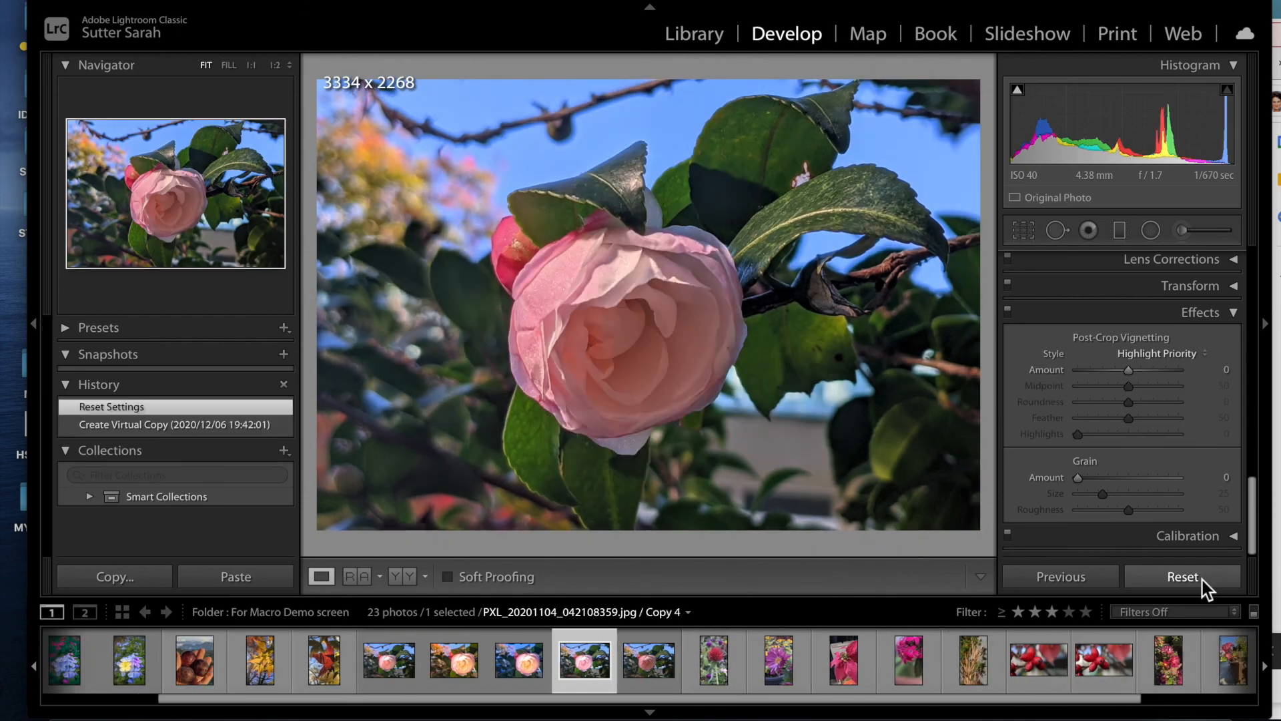